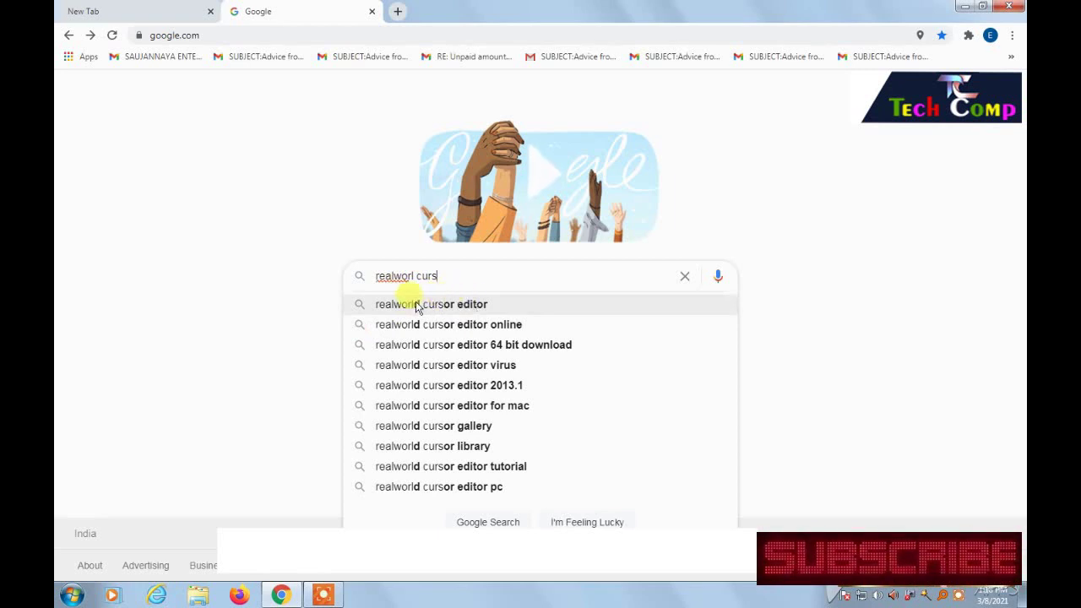
# Search Google for 'realworld cursor editor' and open its rw-designer.com page
pyautogui.click(446, 305)
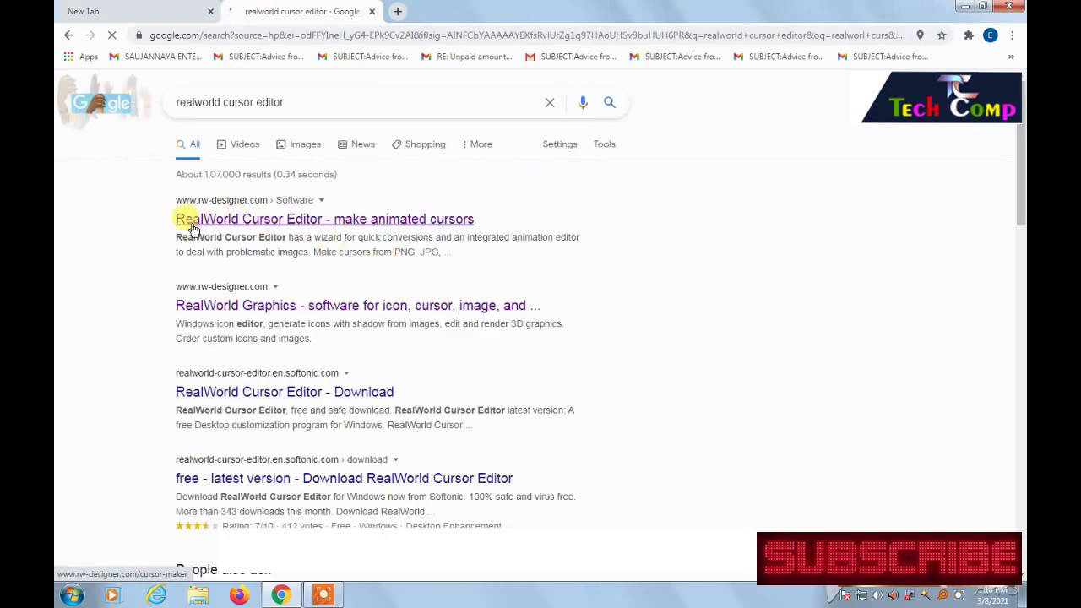
pyautogui.click(234, 221)
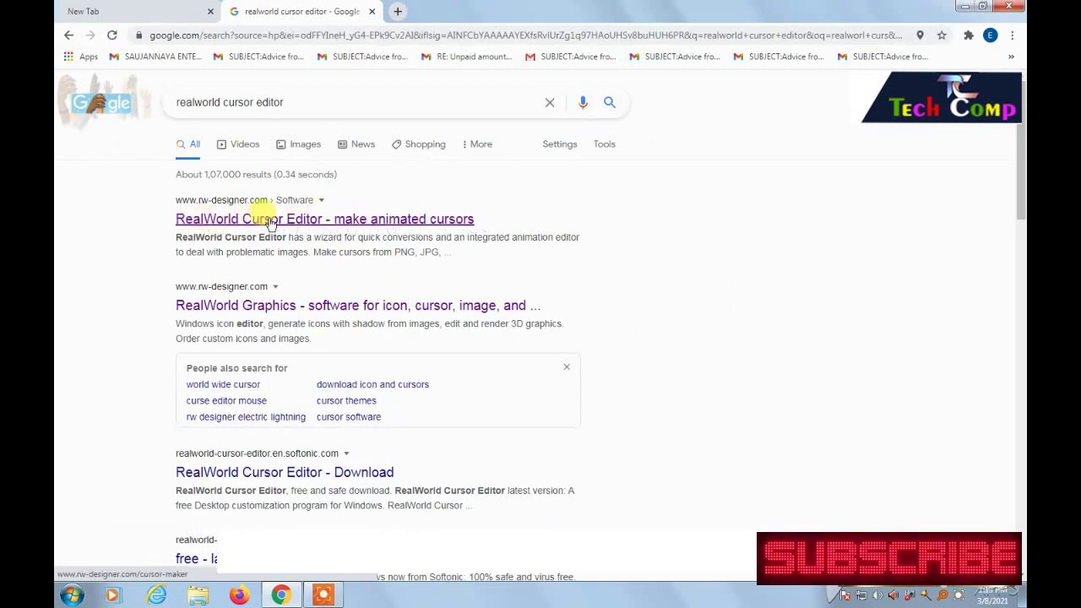
pyautogui.click(270, 221)
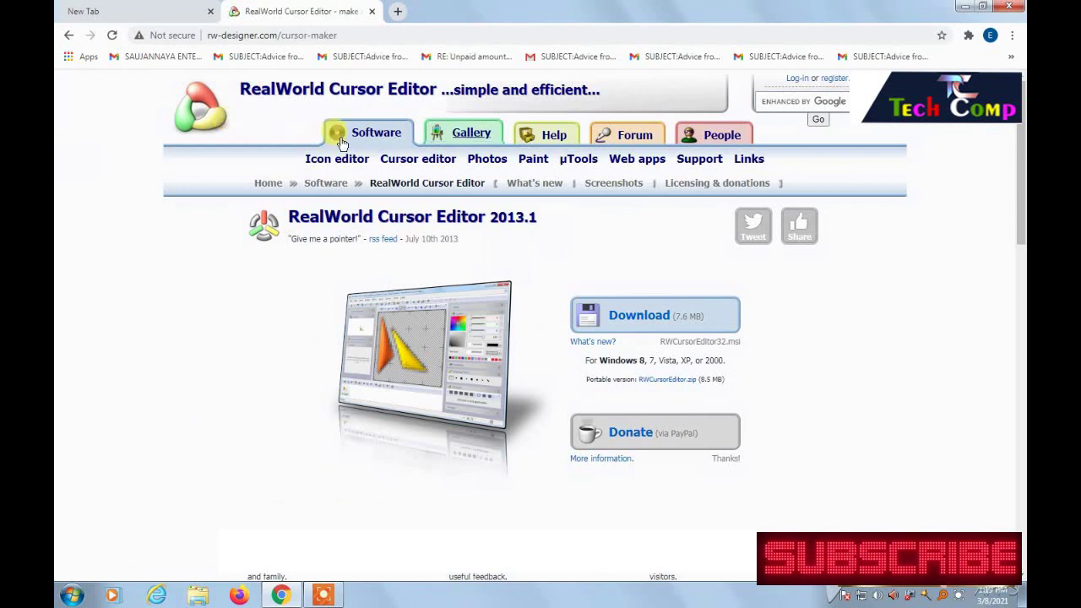
# Download RWCursorEditor32.msi, show it in the Downloads folder, and launch the installer
pyautogui.click(638, 318)
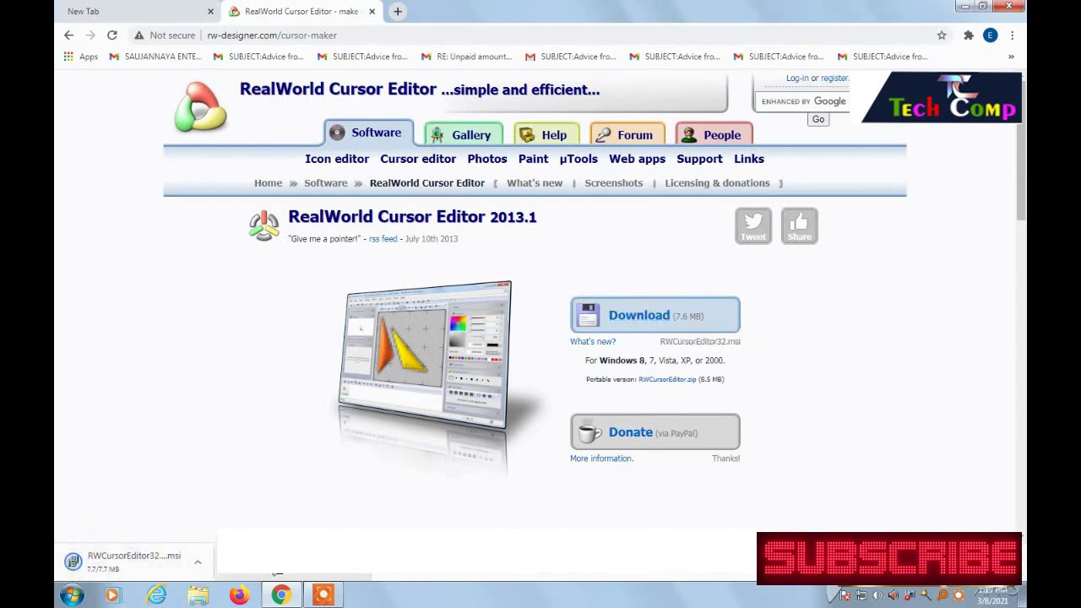
pyautogui.click(193, 562)
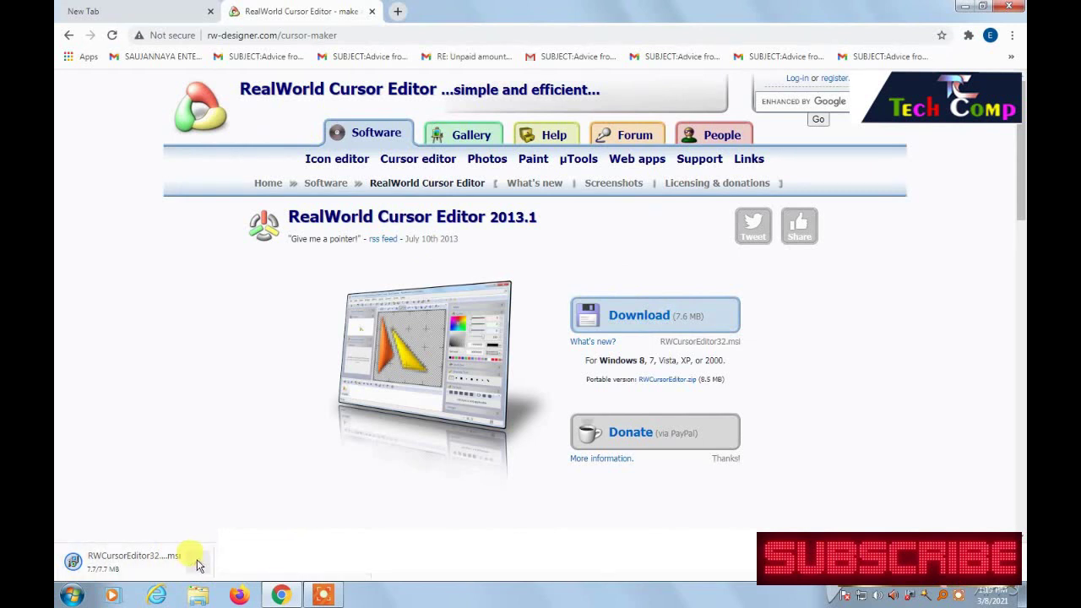
pyautogui.click(197, 564)
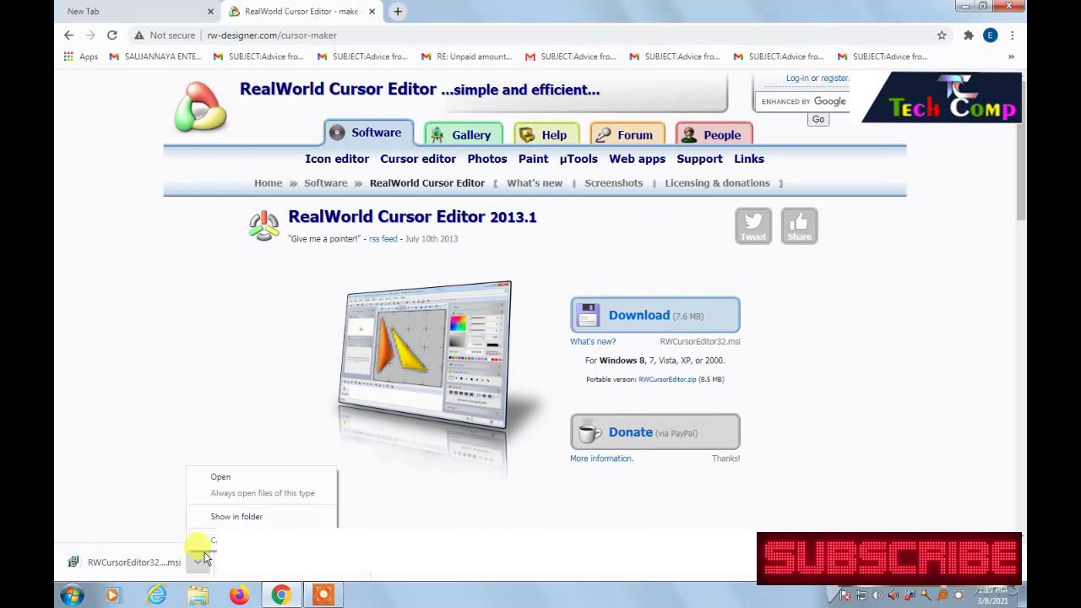
pyautogui.click(237, 517)
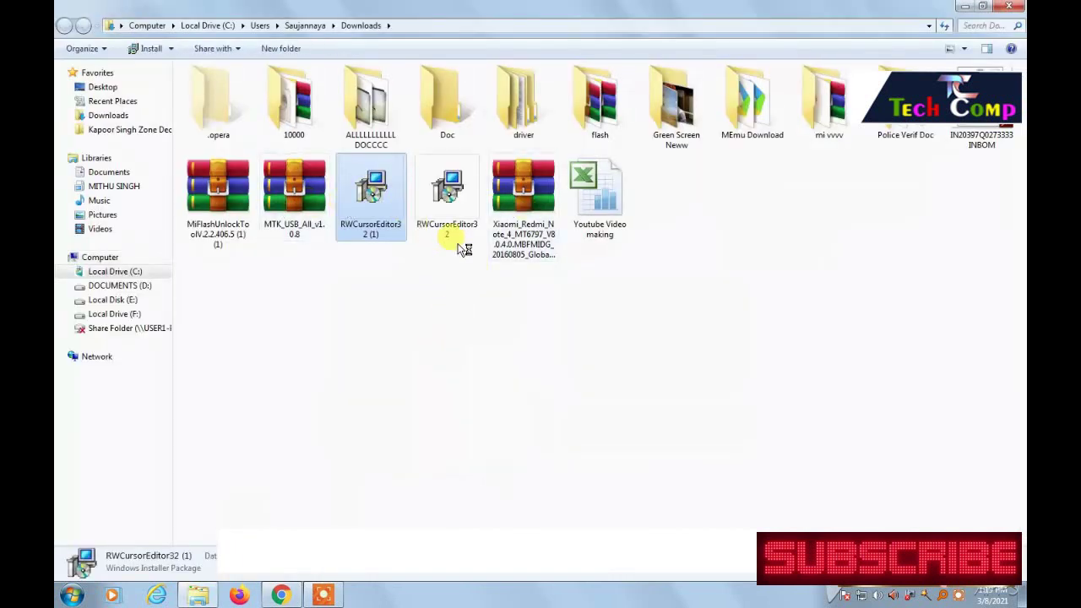
pyautogui.click(963, 6)
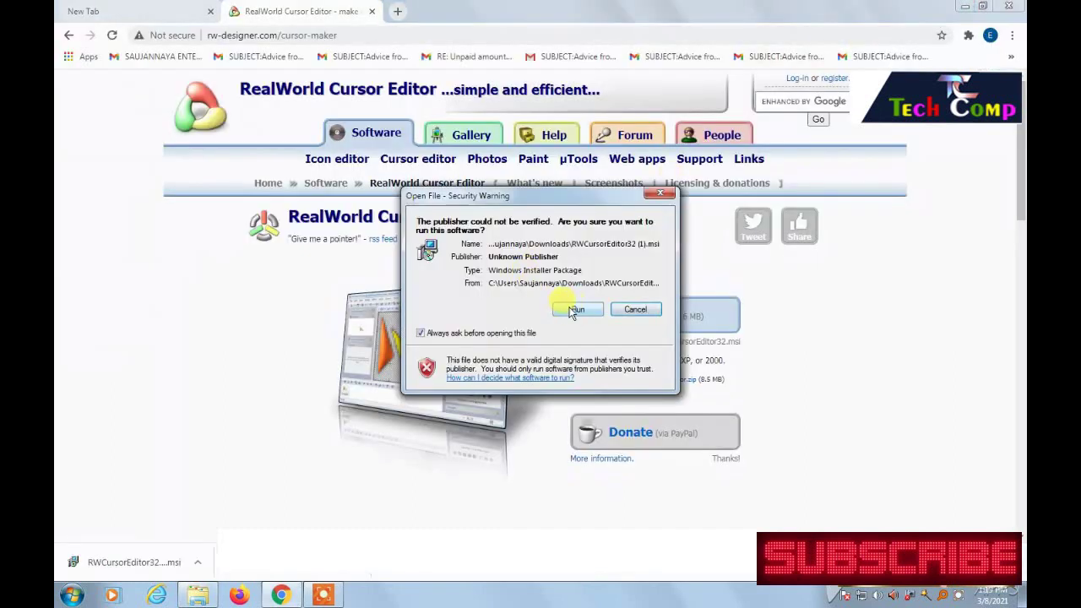
# Allow the installer to run, complete the Repair installation, close setup, and open the Start menu
pyautogui.click(578, 310)
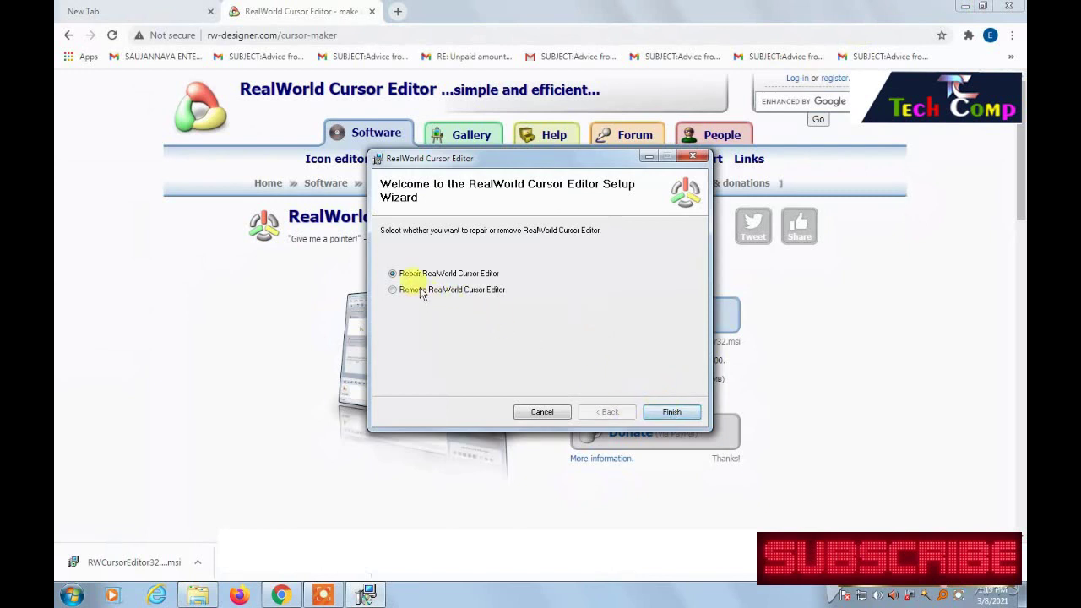
pyautogui.click(673, 412)
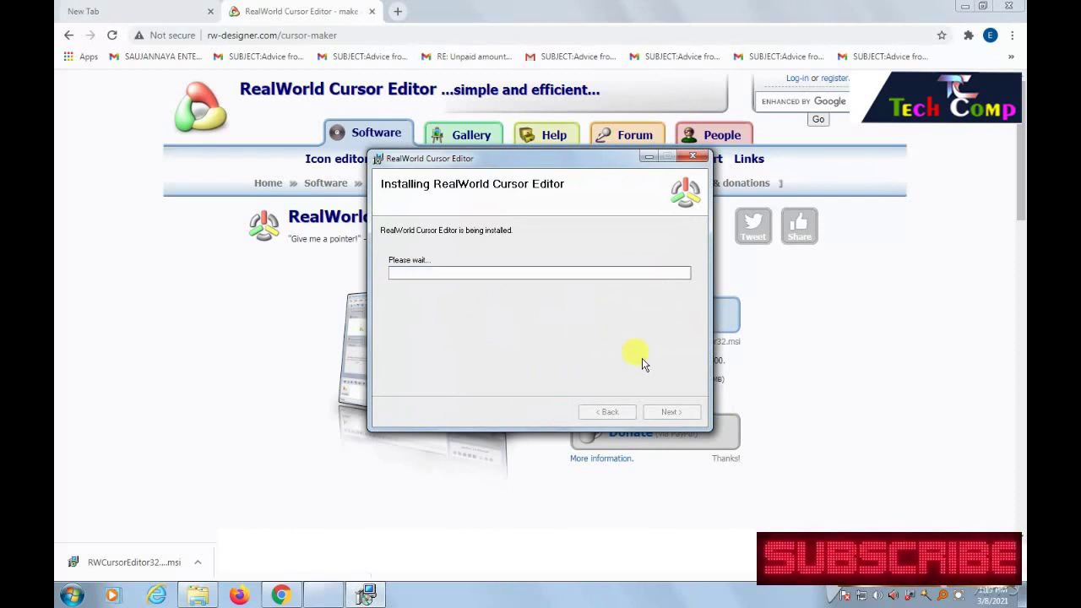
pyautogui.click(676, 413)
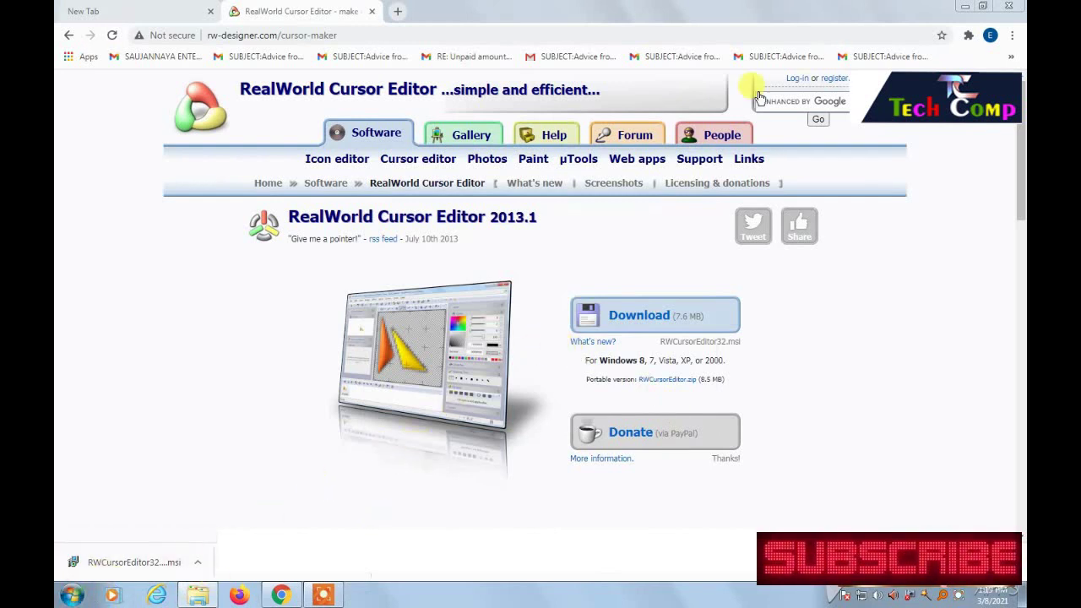
pyautogui.click(71, 593)
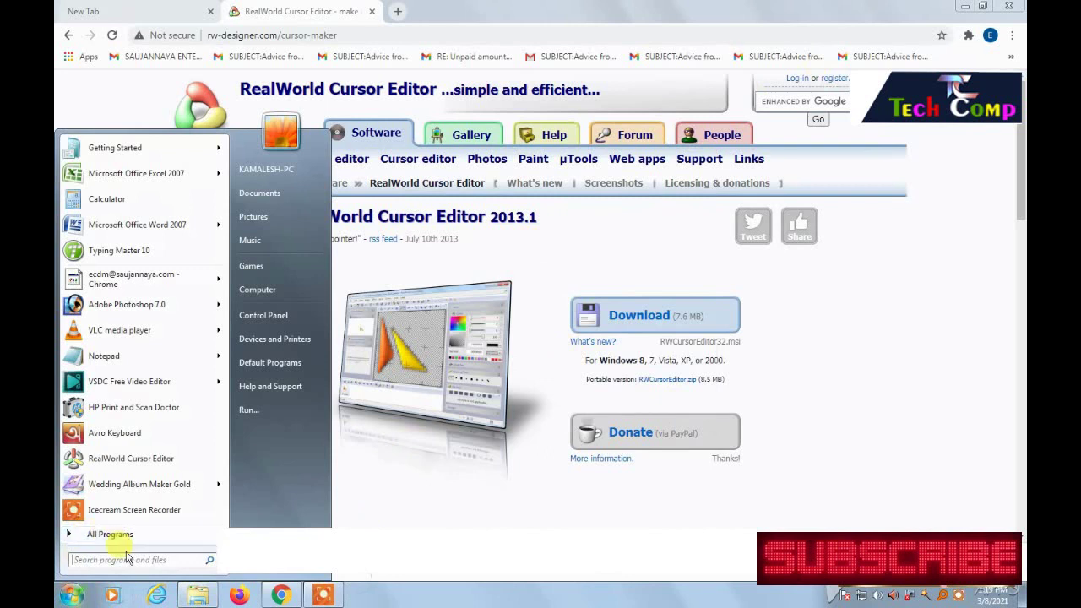
# Launch RealWorld Cursor Editor and create a new blank 32x32 static cursor
pyautogui.click(118, 461)
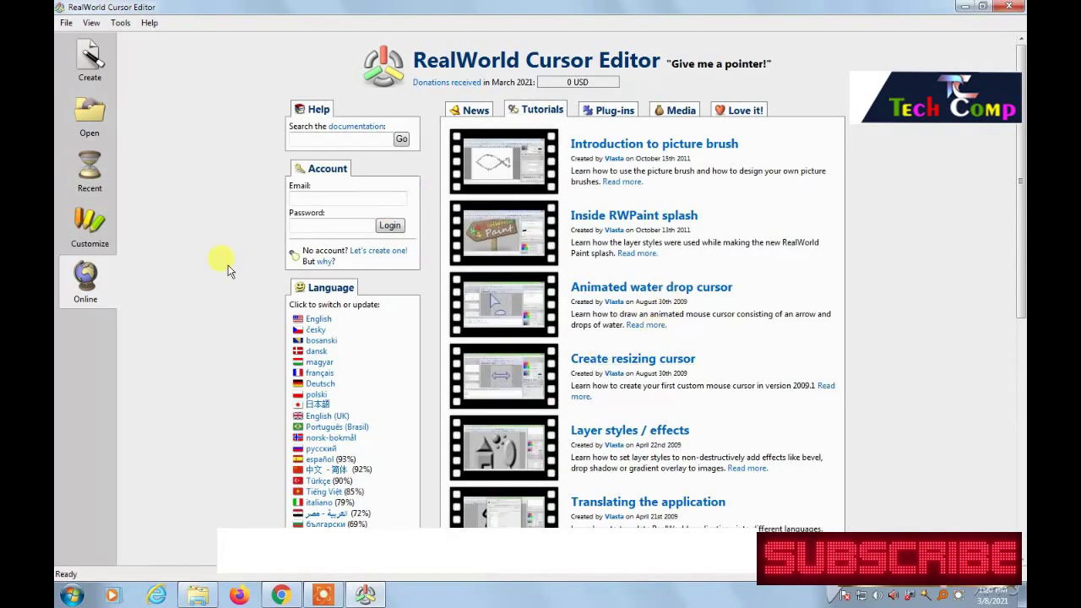
pyautogui.click(88, 74)
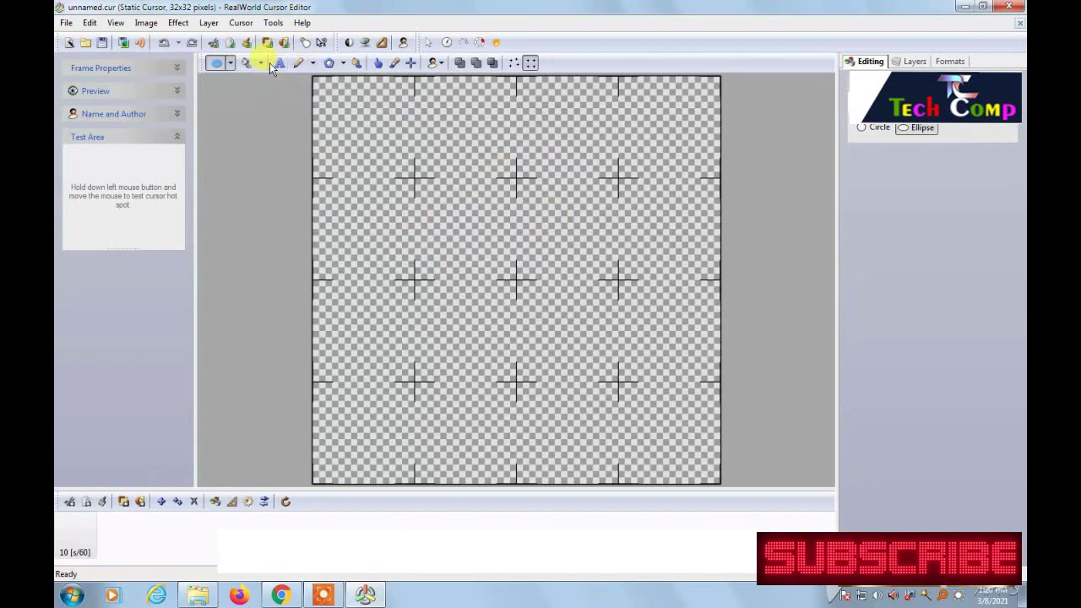
# Draw a green-outlined, magenta-filled triangle with the Polygon tool and move it up-right
pyautogui.click(343, 63)
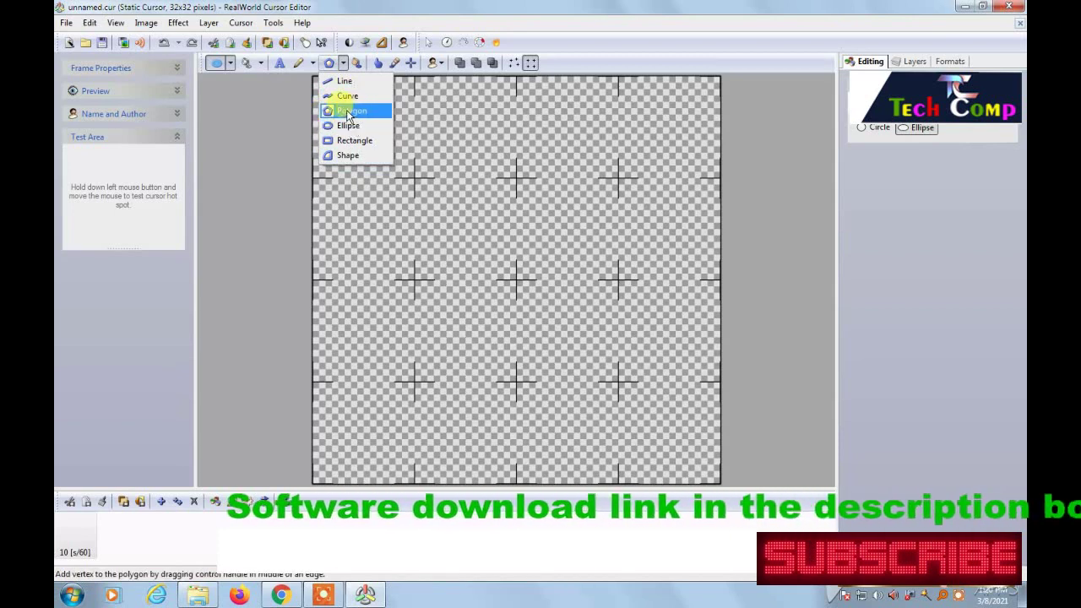
pyautogui.click(348, 116)
pyautogui.moveTo(415, 174)
pyautogui.mouseDown()
pyautogui.moveTo(482, 234)
pyautogui.moveTo(592, 369)
pyautogui.mouseUp()
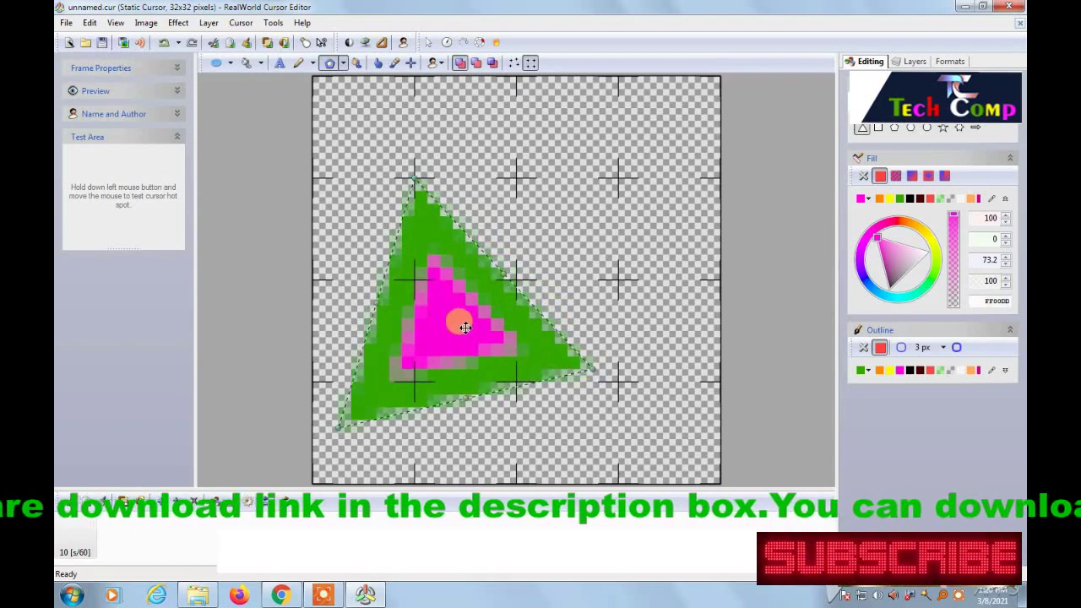
pyautogui.moveTo(465, 328); pyautogui.dragTo(515, 314)
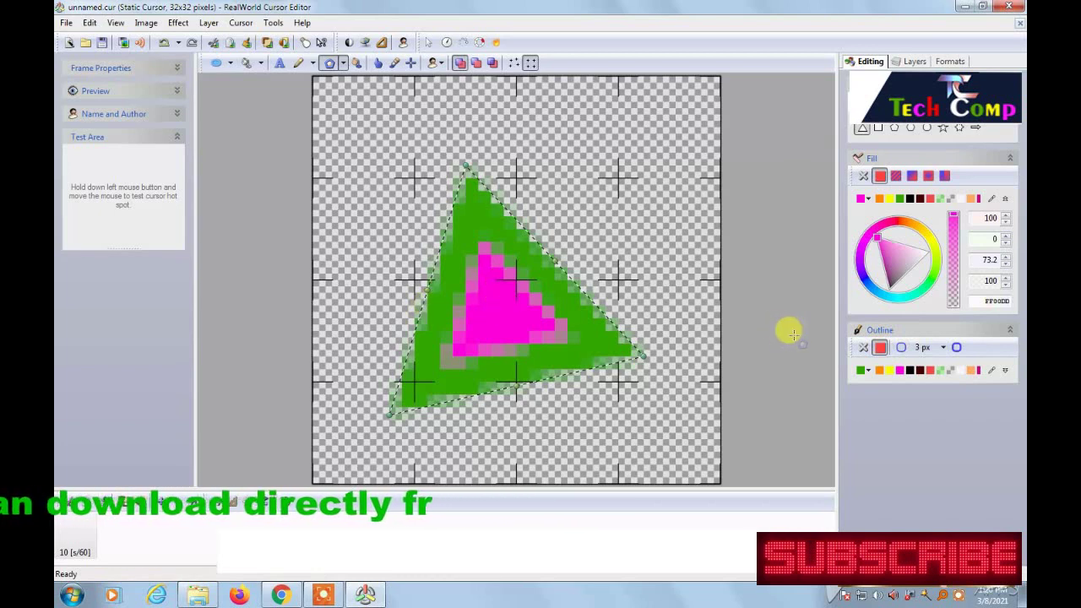
# Try triangle outline widths of 1, 5, 2 and 3 px
pyautogui.click(902, 349)
pyautogui.click(904, 350)
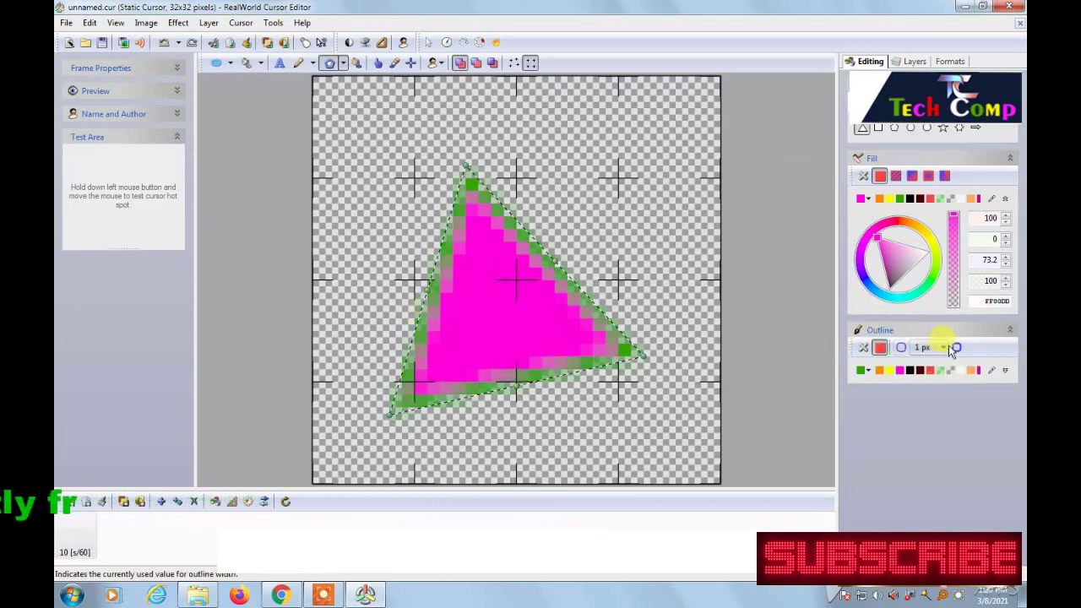
pyautogui.click(944, 350)
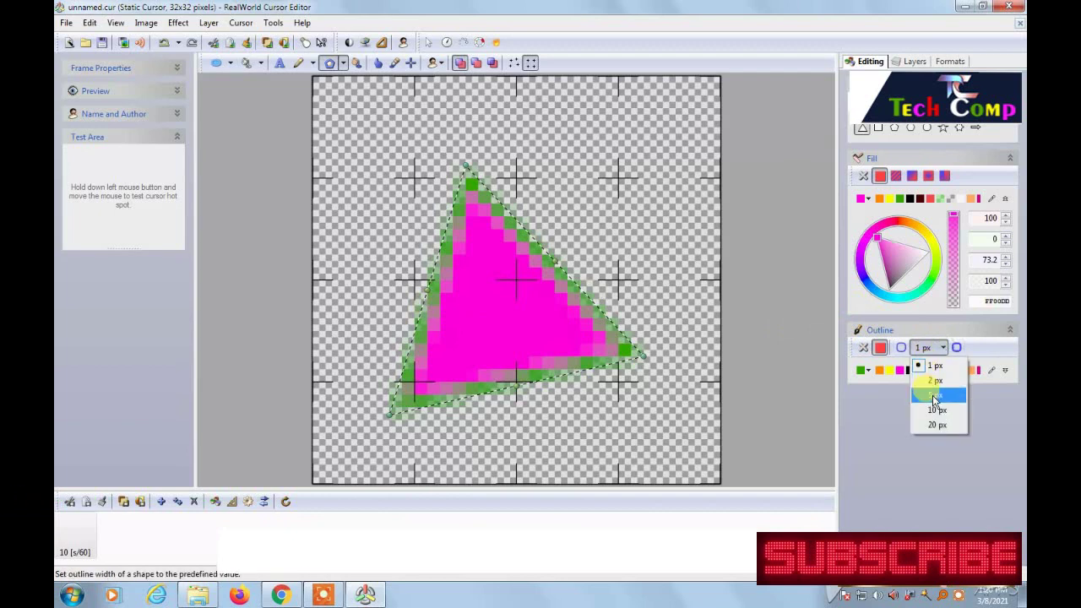
pyautogui.click(935, 397)
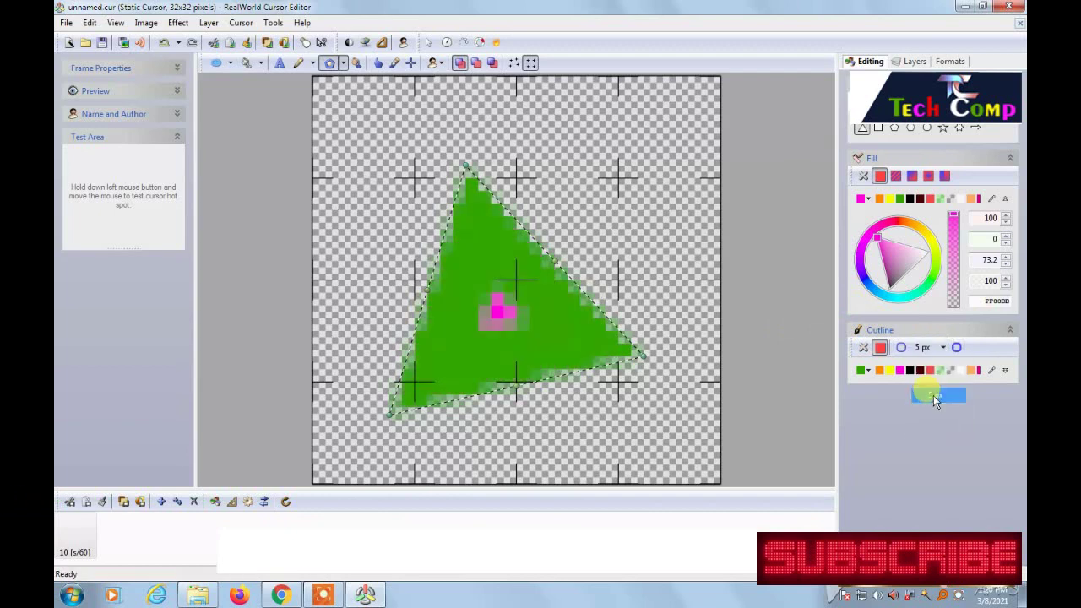
pyautogui.click(929, 347)
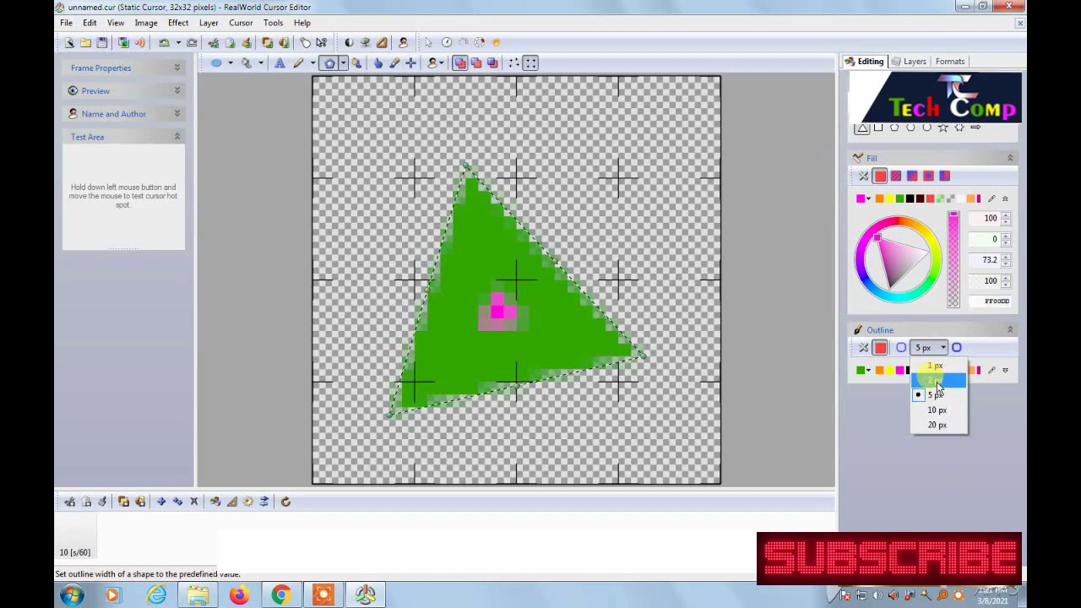
pyautogui.click(937, 381)
pyautogui.click(956, 347)
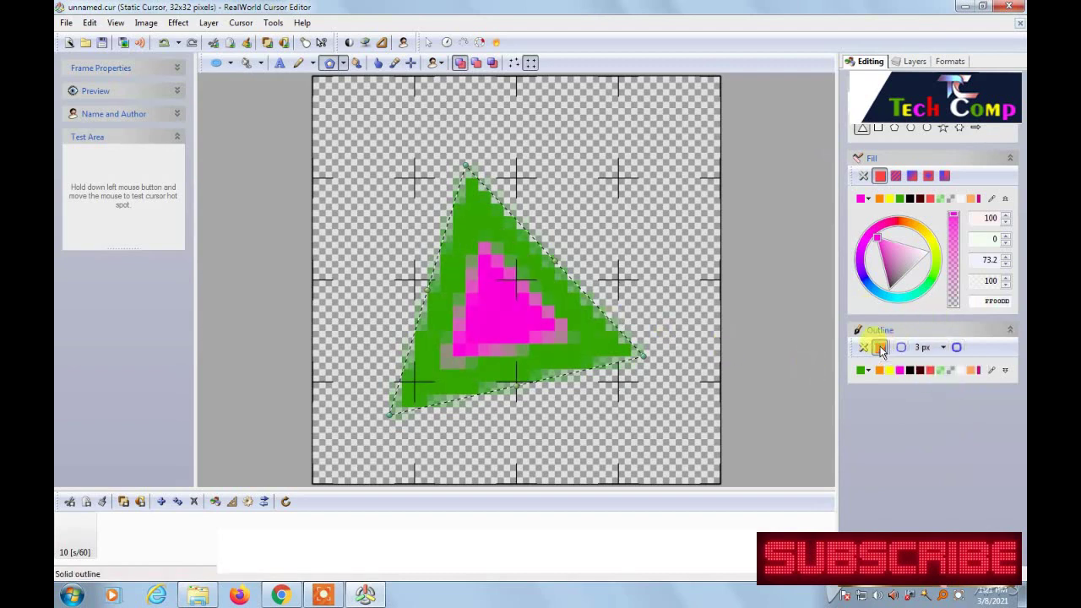
# Try green, orange and other outline colours, settling on a yellow outline
pyautogui.click(891, 371)
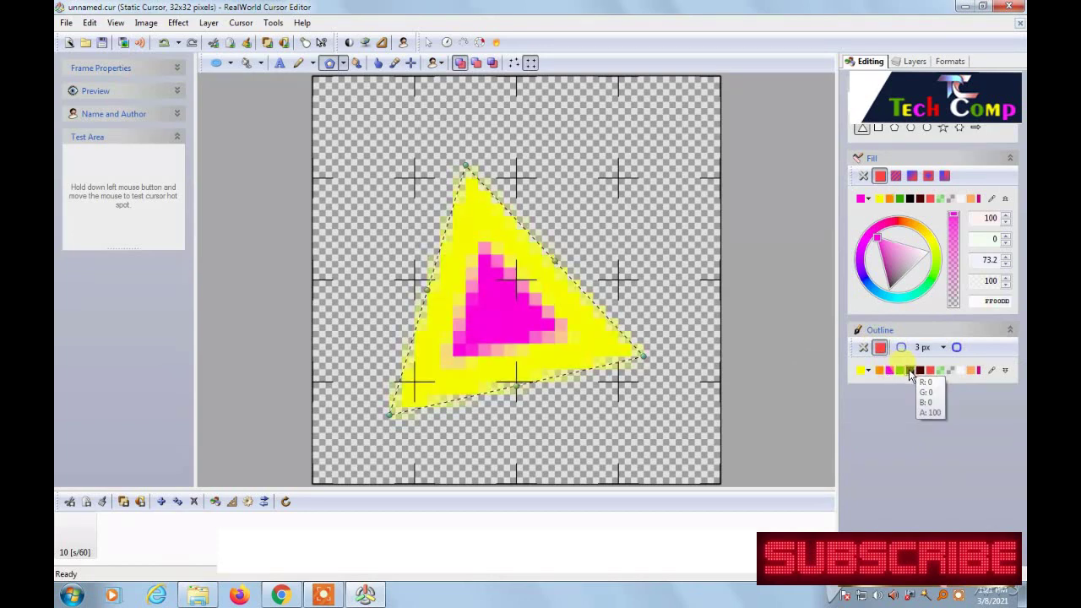
pyautogui.click(903, 370)
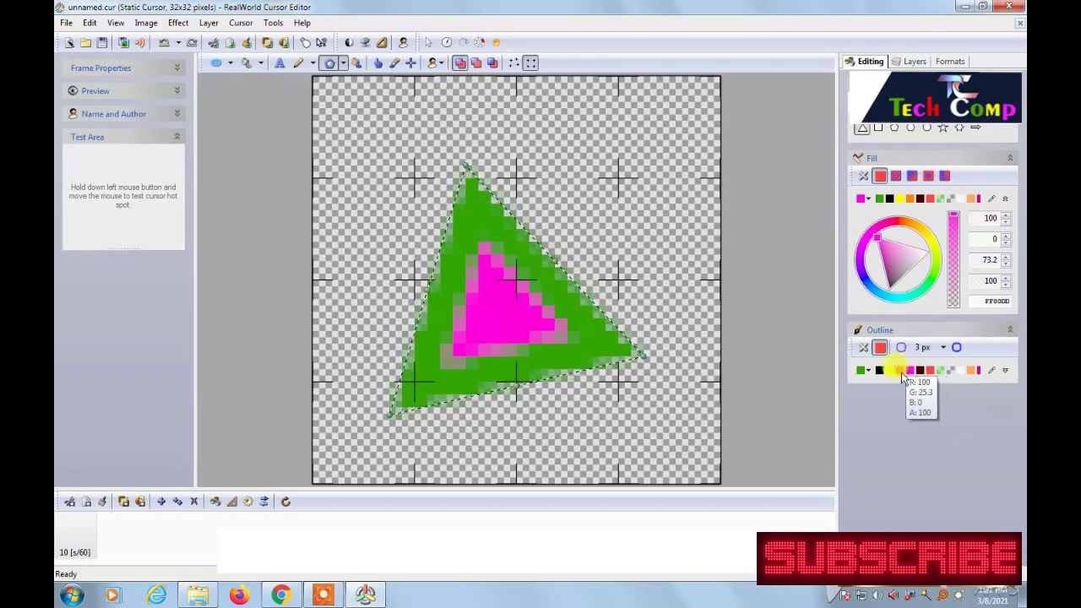
pyautogui.click(900, 371)
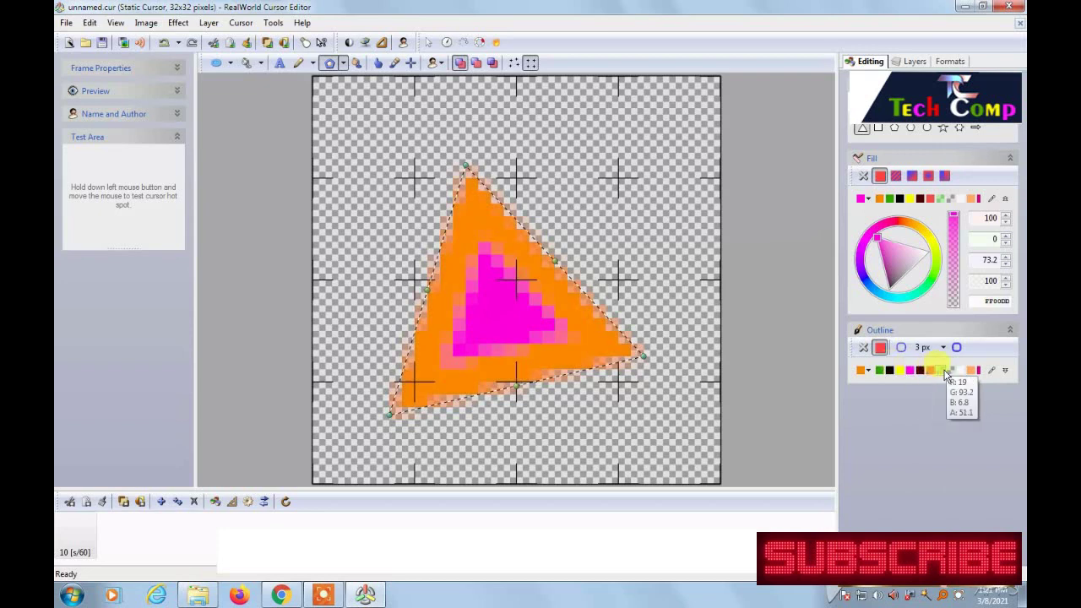
pyautogui.click(879, 370)
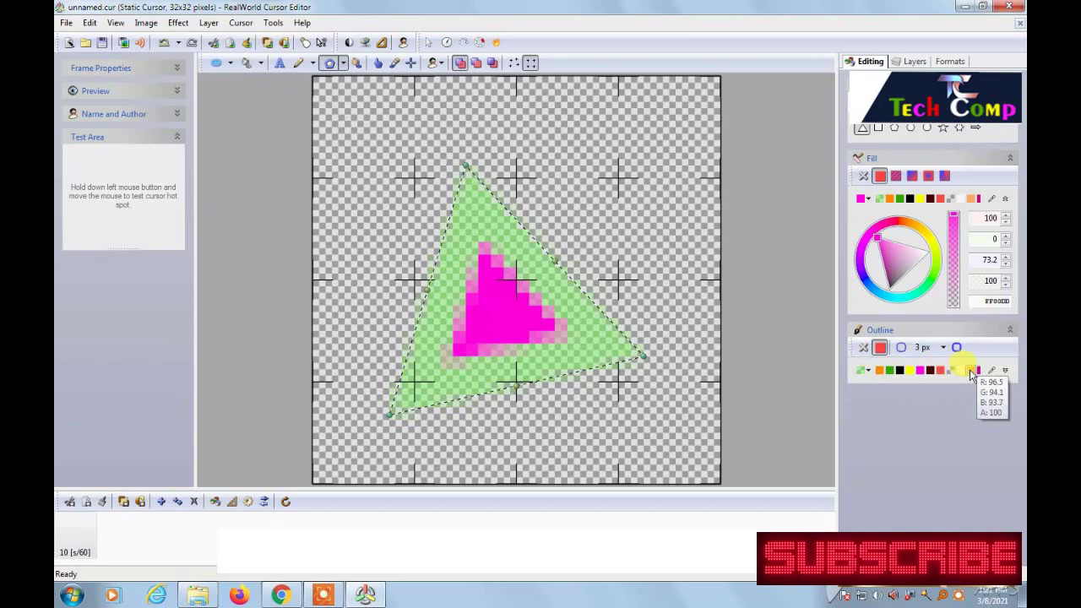
pyautogui.click(971, 372)
pyautogui.click(923, 372)
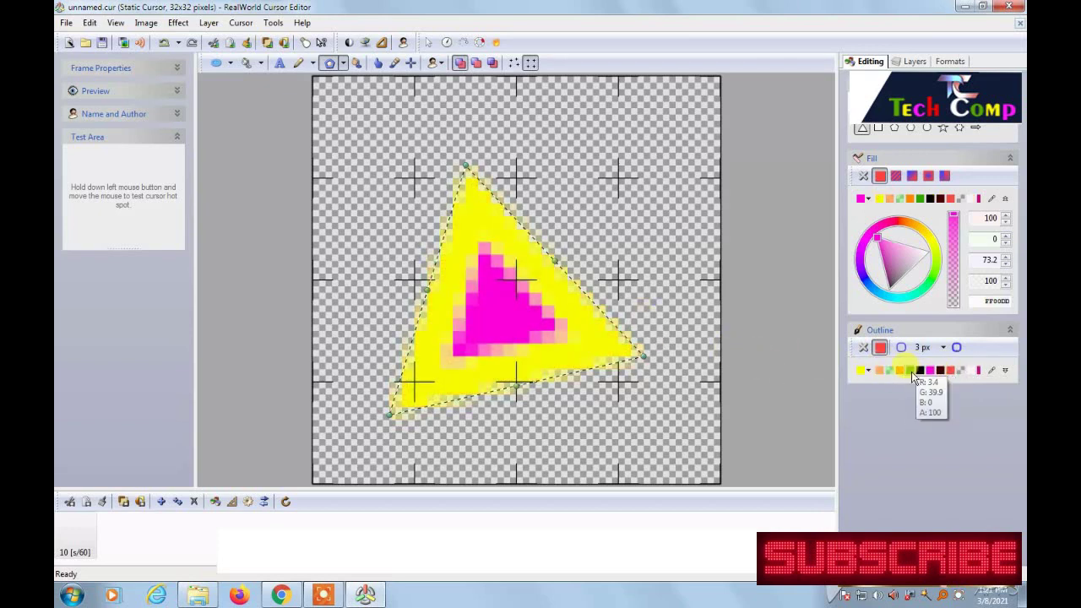
pyautogui.click(914, 372)
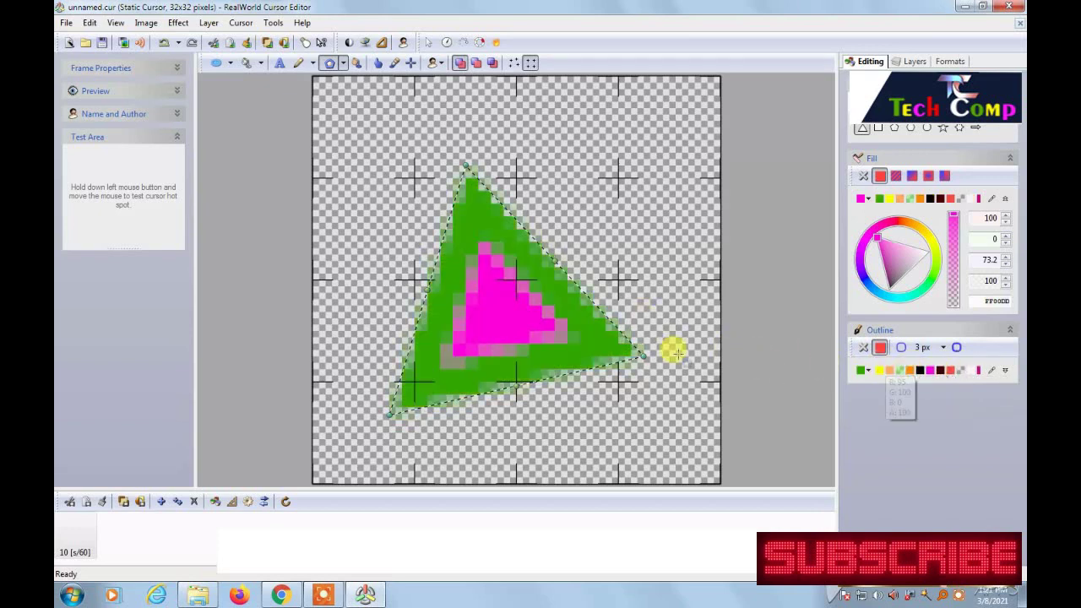
pyautogui.click(879, 371)
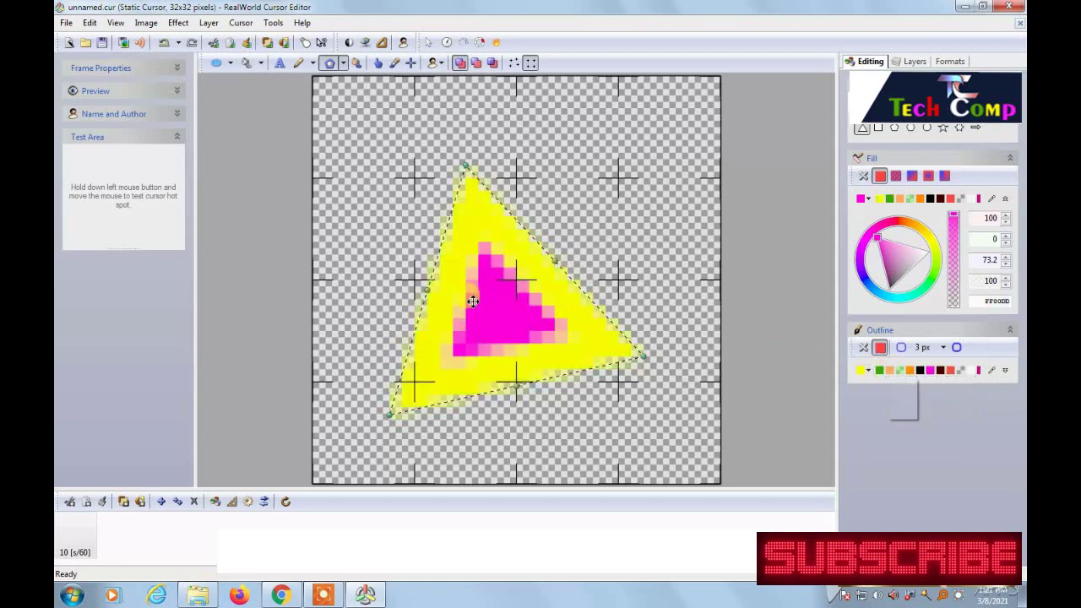
# Set the outline back to 2 px and darken the fill to red-orange FF2900
pyautogui.click(901, 348)
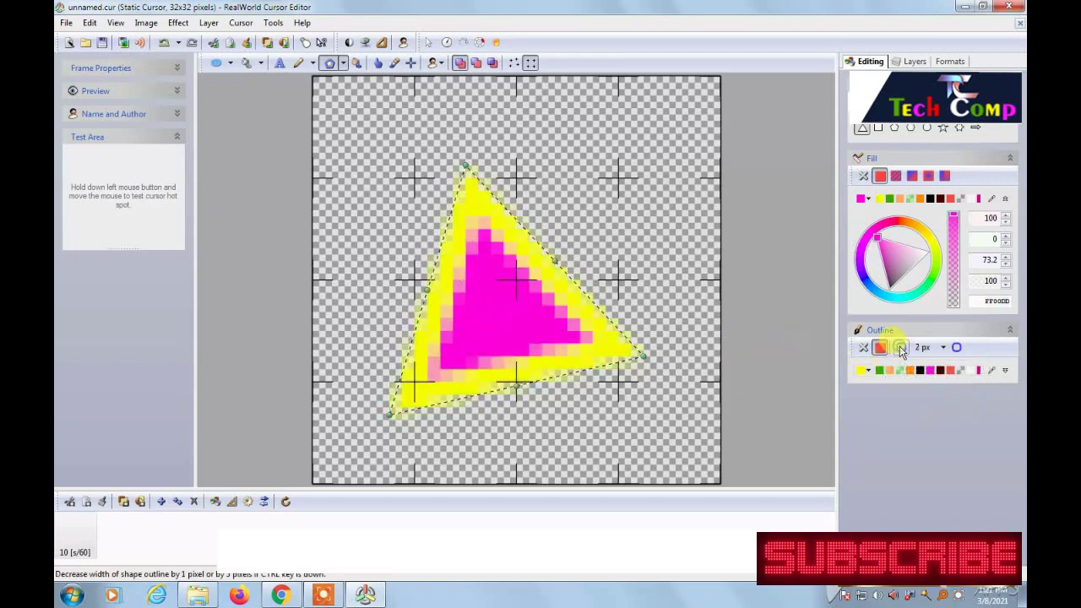
pyautogui.click(957, 348)
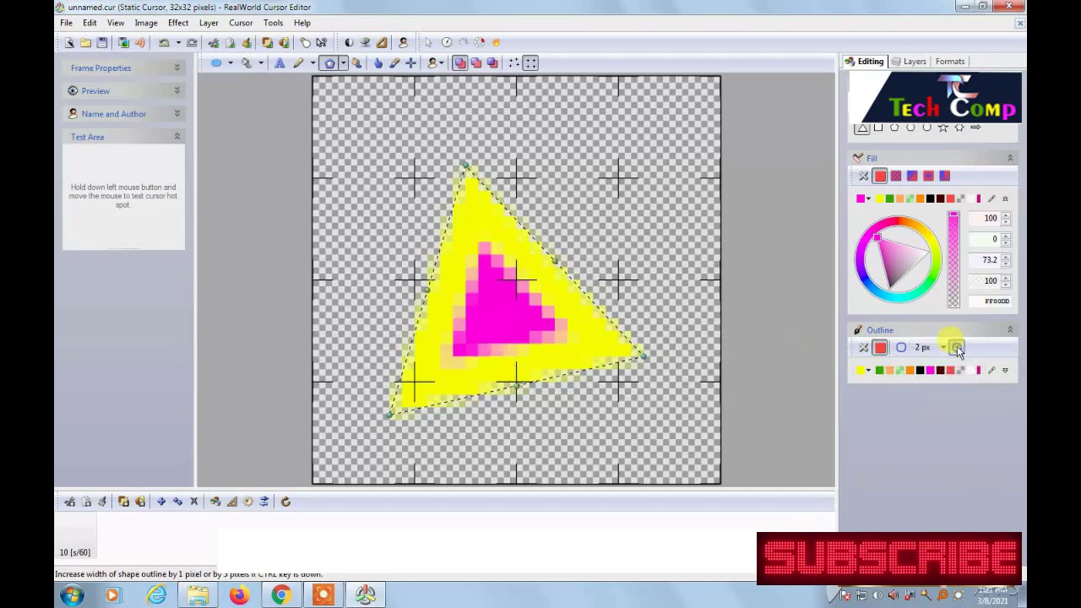
pyautogui.click(901, 348)
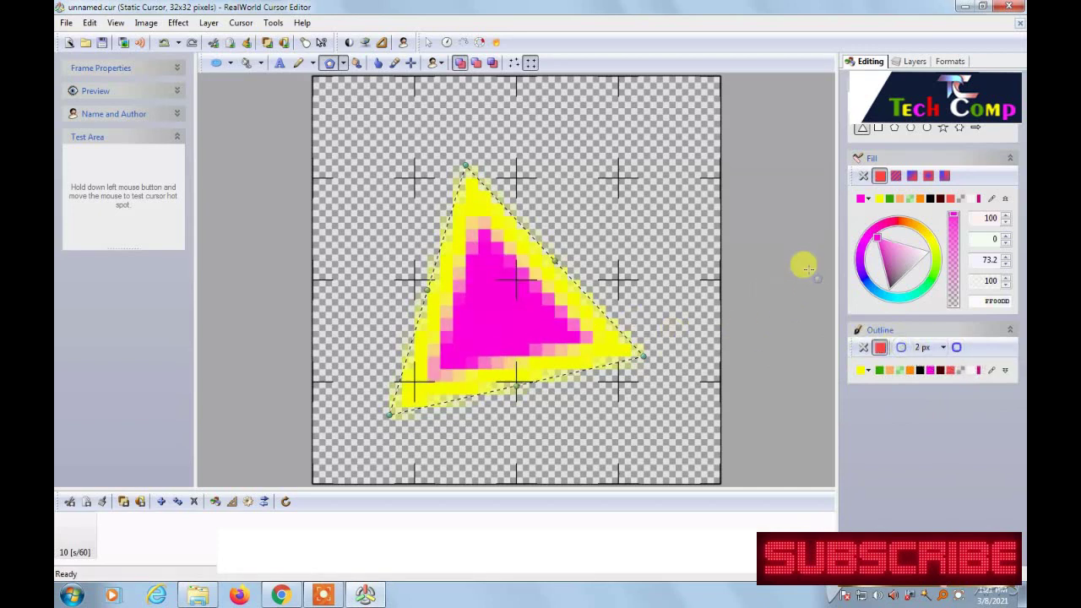
pyautogui.moveTo(881, 243)
pyautogui.mouseDown()
pyautogui.moveTo(899, 301)
pyautogui.moveTo(920, 292)
pyautogui.moveTo(912, 229)
pyautogui.moveTo(890, 229)
pyautogui.mouseUp()
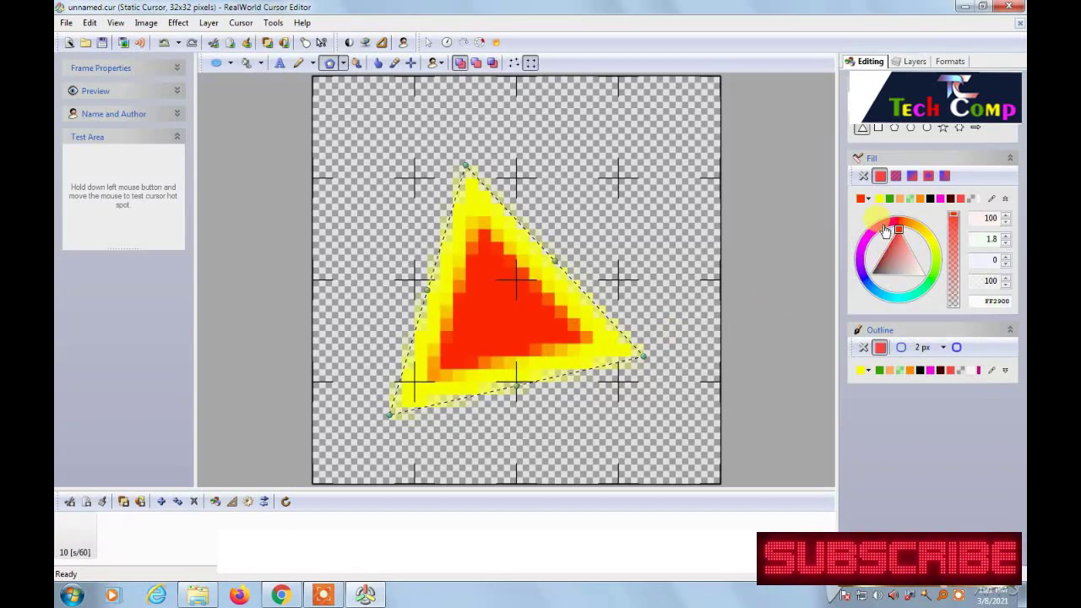
# Give the triangle a semi-transparent solid blue fill after trying pattern and gradient fills, then reposition it
pyautogui.click(866, 284)
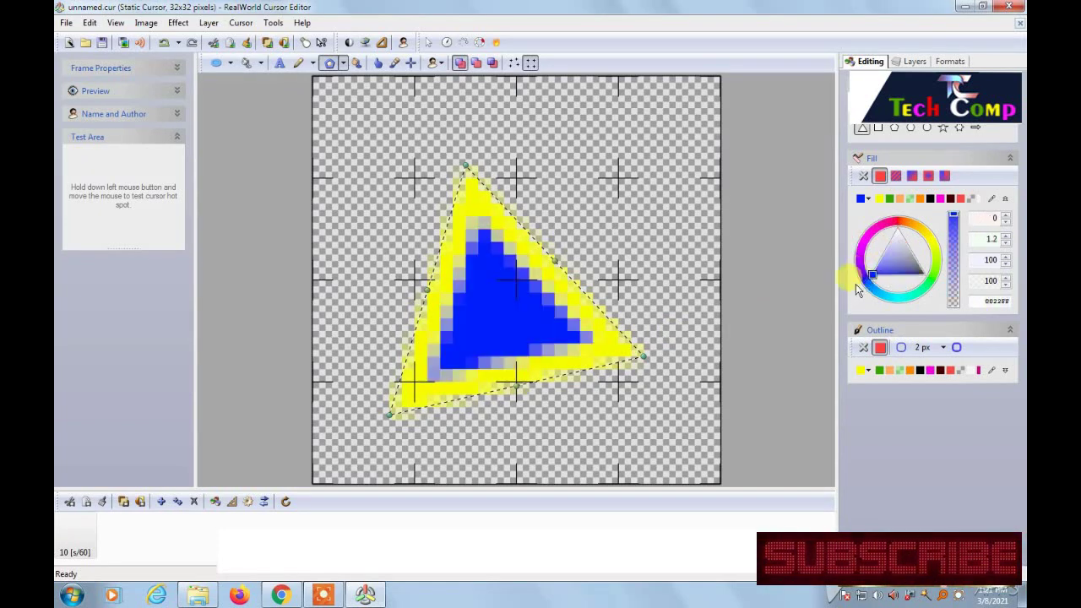
pyautogui.moveTo(953, 218)
pyautogui.mouseDown()
pyautogui.moveTo(952, 279)
pyautogui.moveTo(952, 226)
pyautogui.mouseUp()
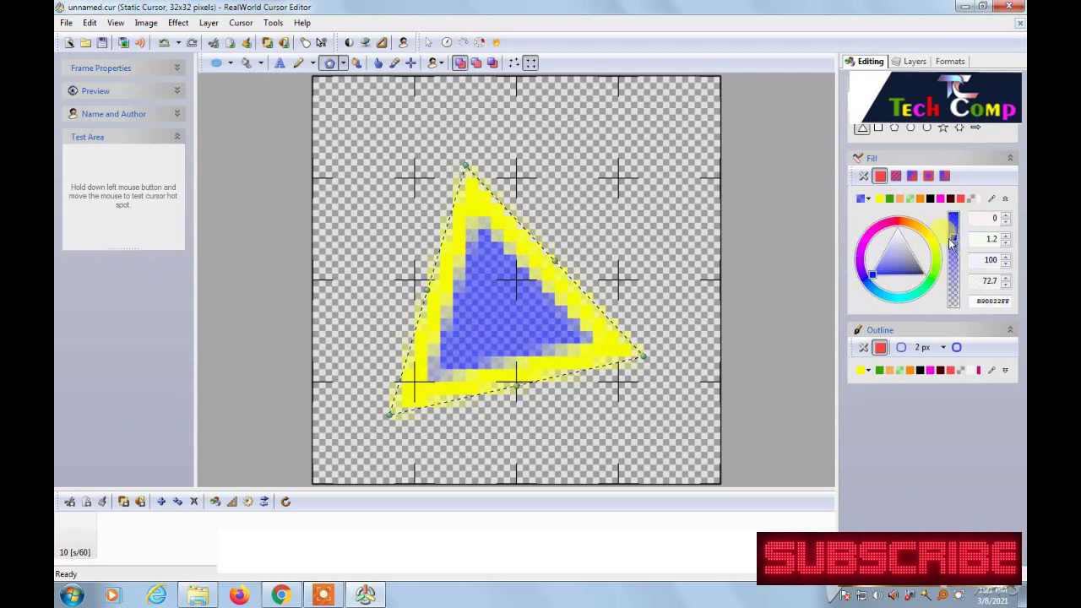
pyautogui.click(897, 178)
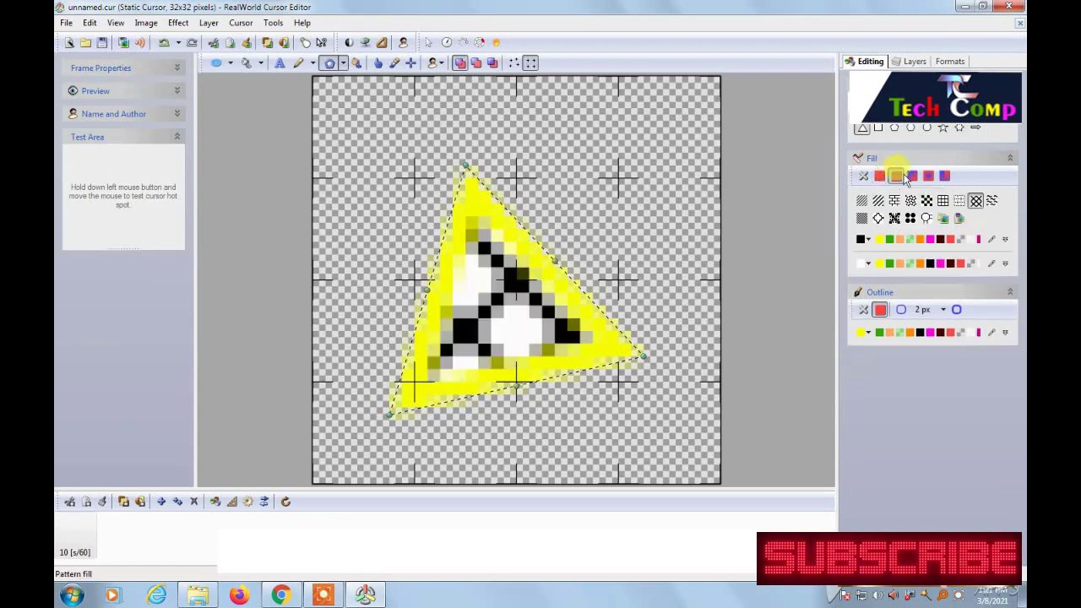
pyautogui.click(912, 177)
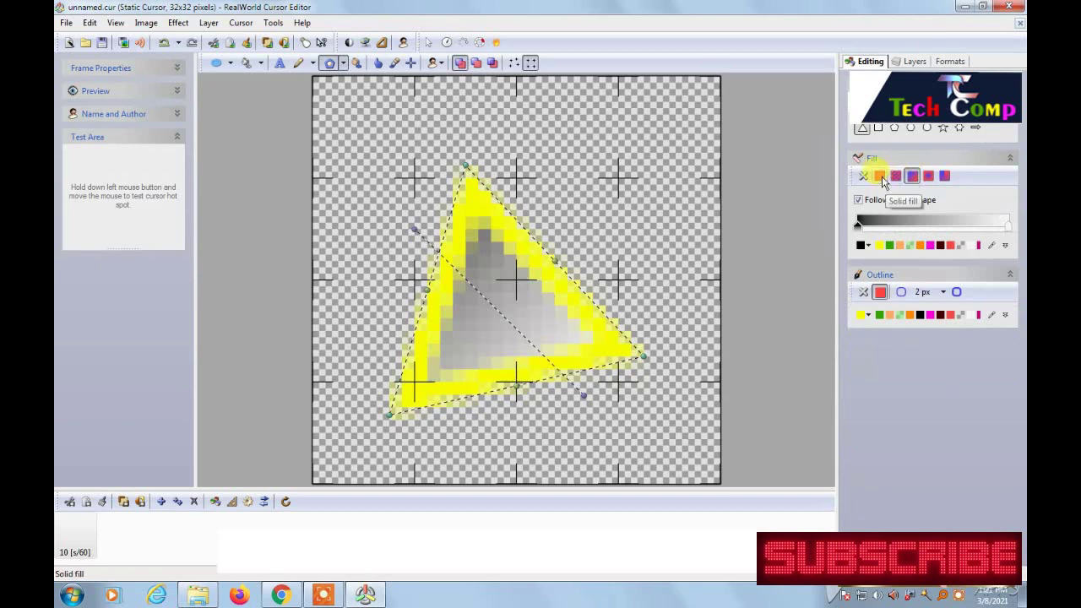
pyautogui.click(880, 177)
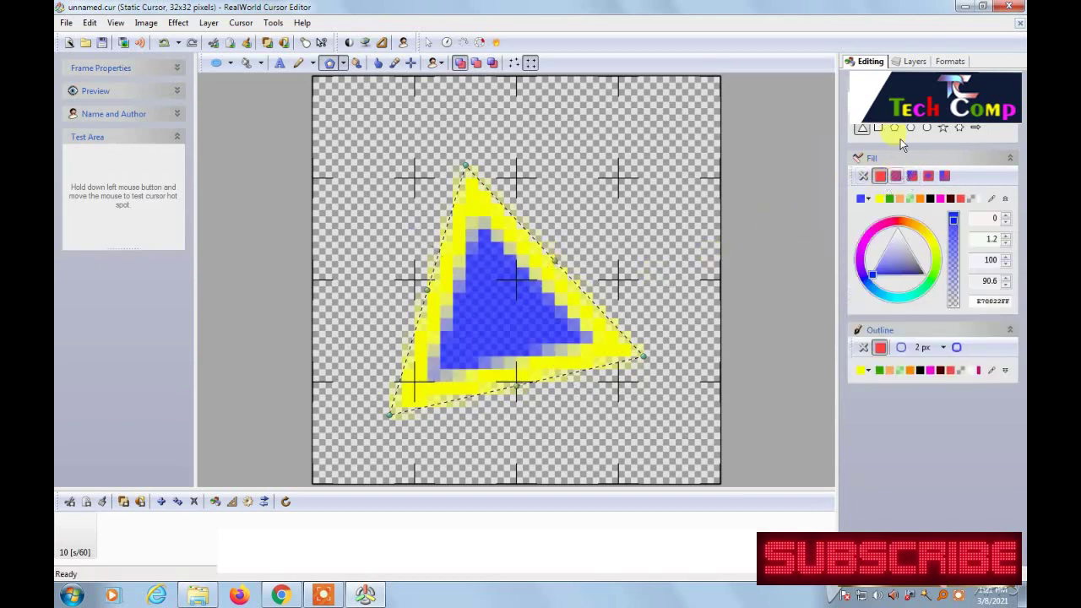
pyautogui.click(894, 127)
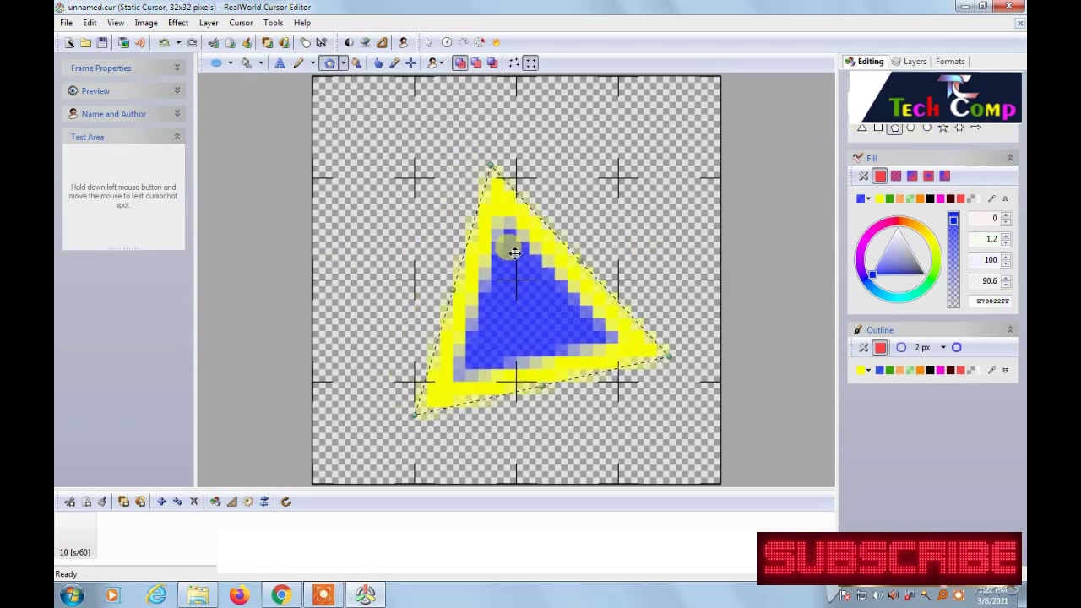
pyautogui.moveTo(434, 209)
pyautogui.mouseDown()
pyautogui.moveTo(488, 258)
pyautogui.moveTo(483, 234)
pyautogui.mouseUp()
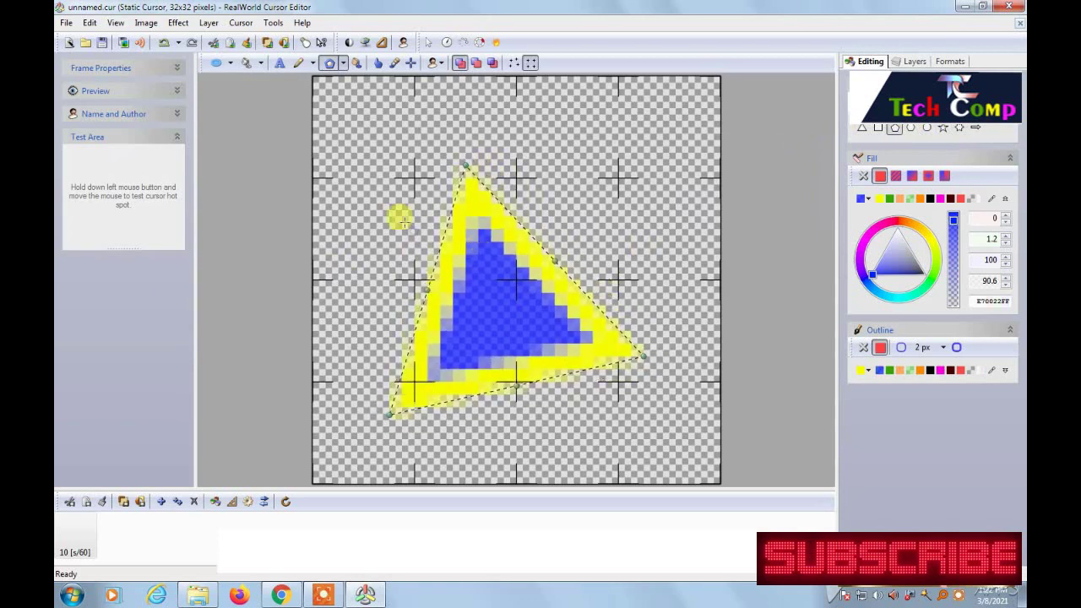
# Save the cursor via File > Save as to the Desktop as 300.cur (Static cursor)
pyautogui.click(65, 23)
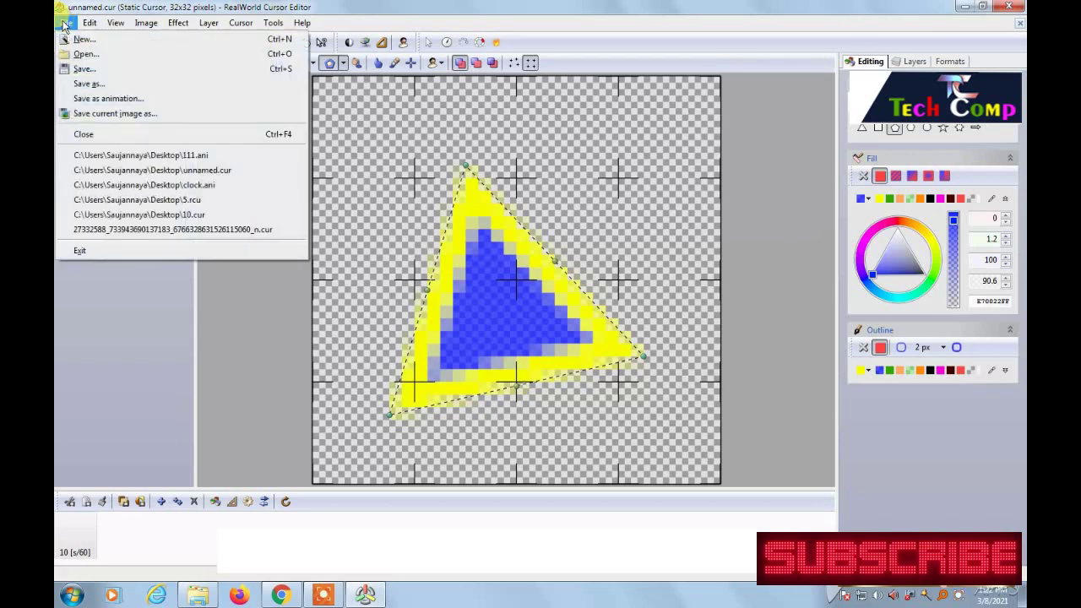
pyautogui.click(94, 89)
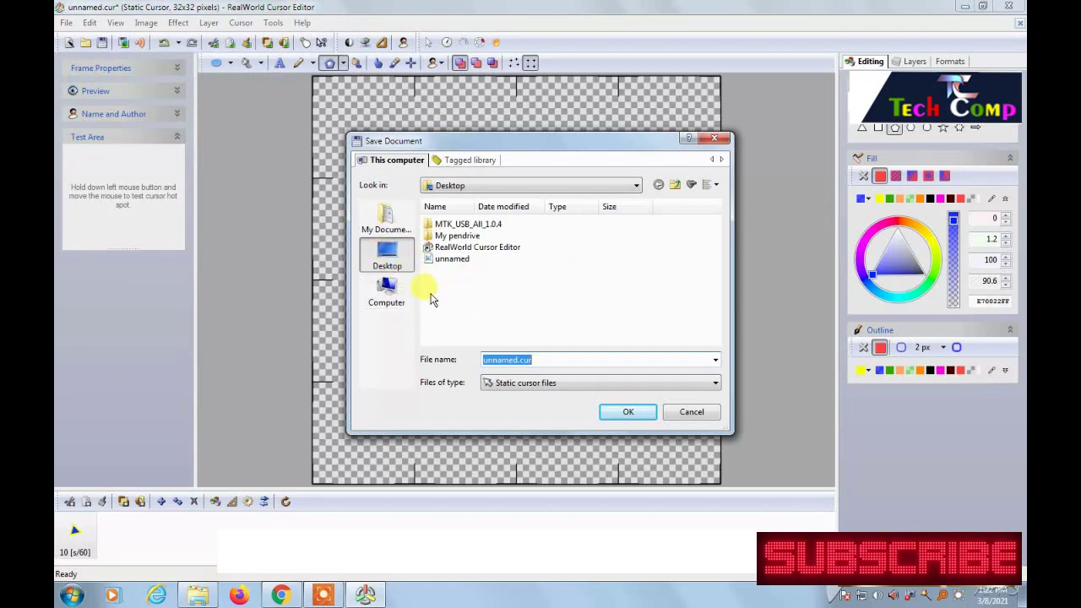
pyautogui.click(387, 252)
pyautogui.click(391, 256)
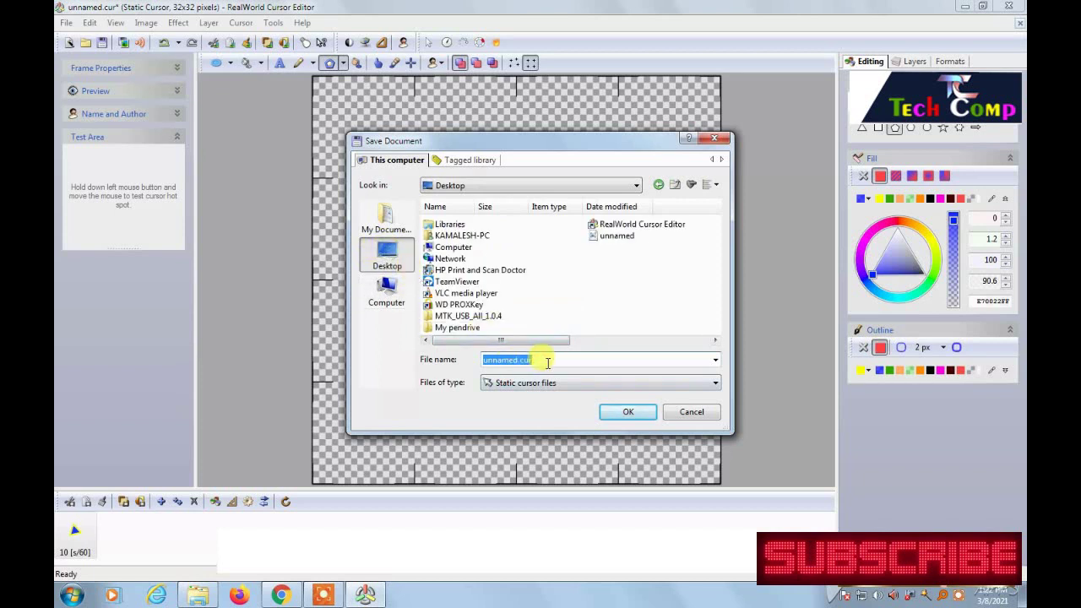
pyautogui.write('300')
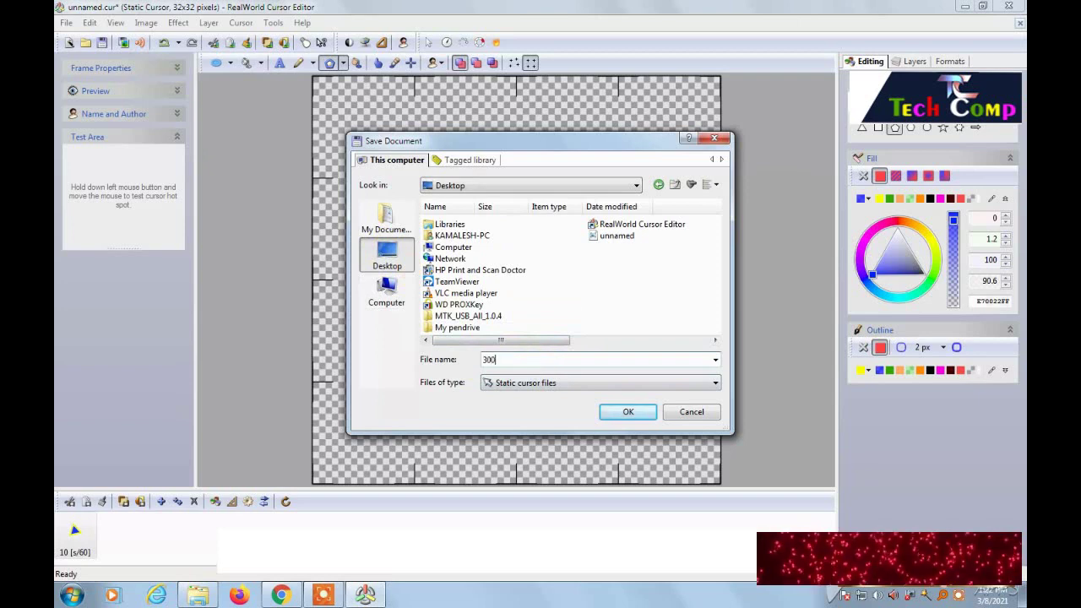
pyautogui.click(628, 411)
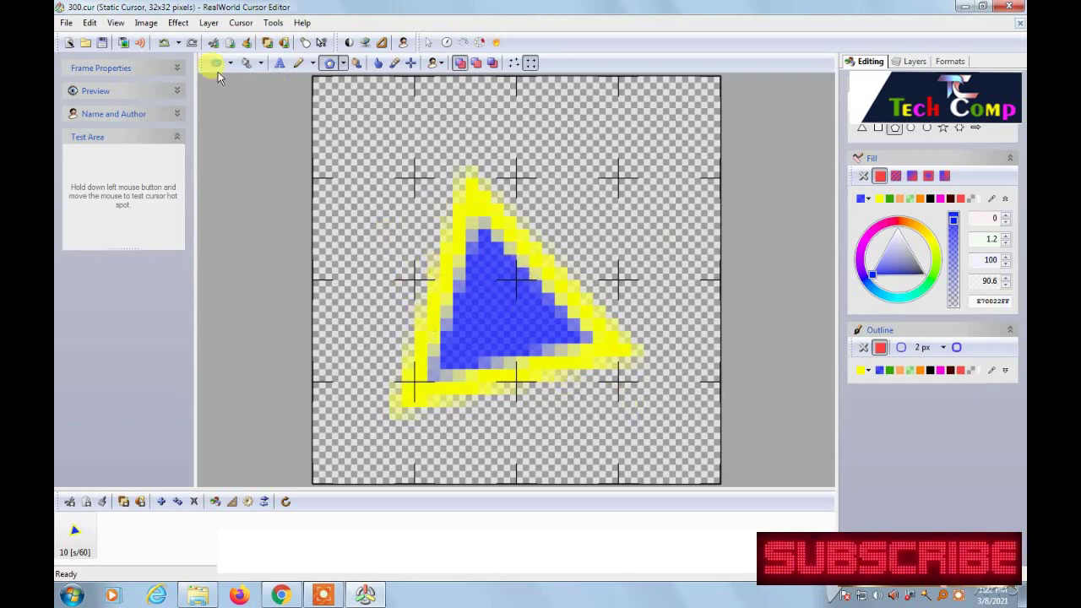
# Start a fresh unnamed.cur via File > New and New mouse cursor
pyautogui.click(68, 23)
pyautogui.click(88, 43)
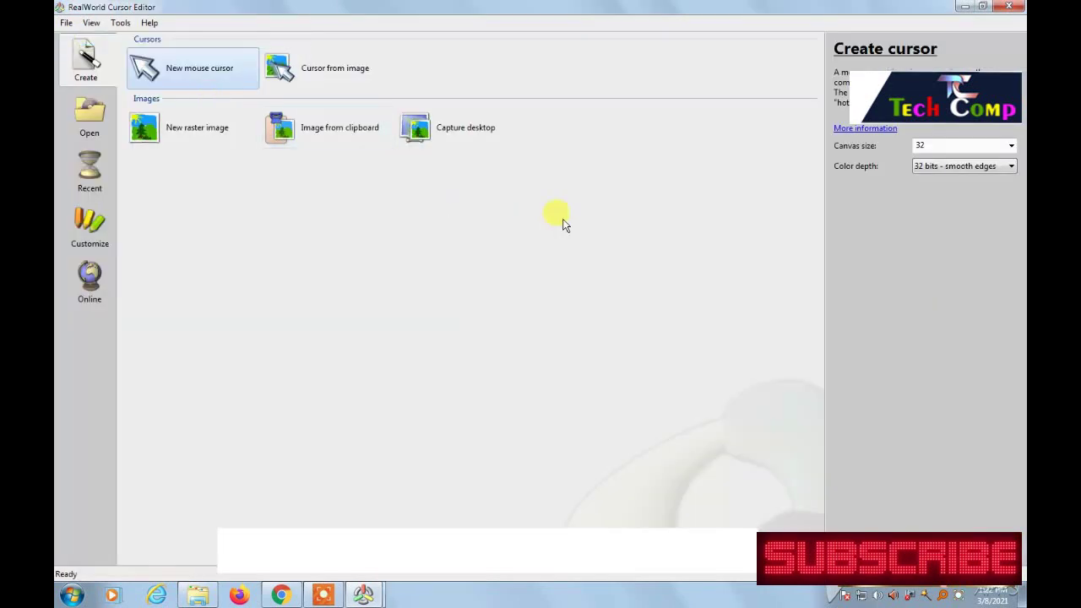
pyautogui.click(196, 69)
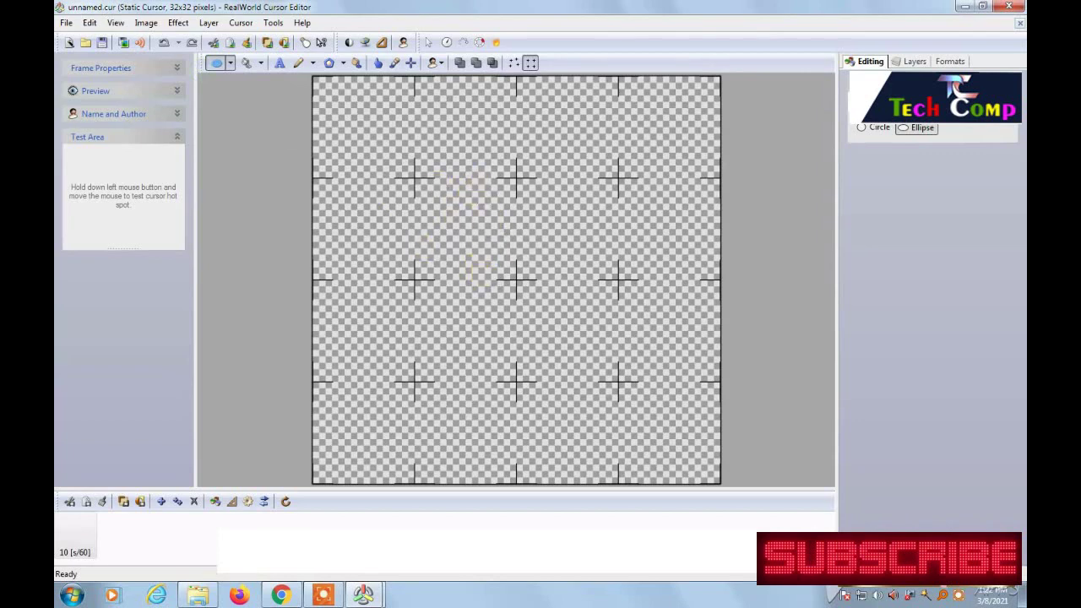
# Open the Animated Clock generator, set 8 animation steps, and adjust the clock size
pyautogui.click(446, 43)
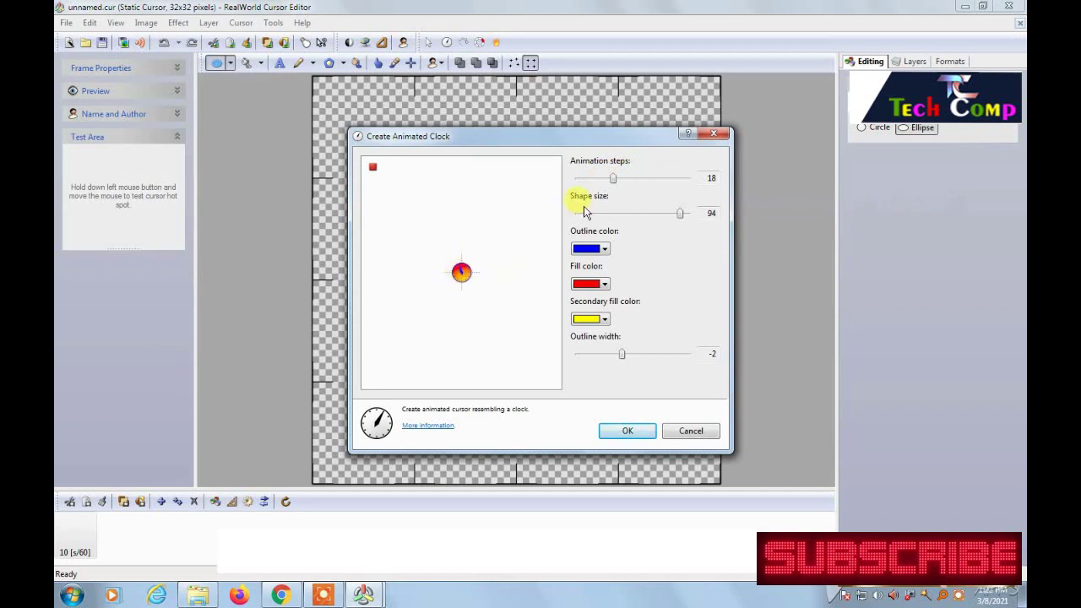
pyautogui.moveTo(613, 181); pyautogui.dragTo(573, 185)
pyautogui.moveTo(580, 181); pyautogui.dragTo(664, 186)
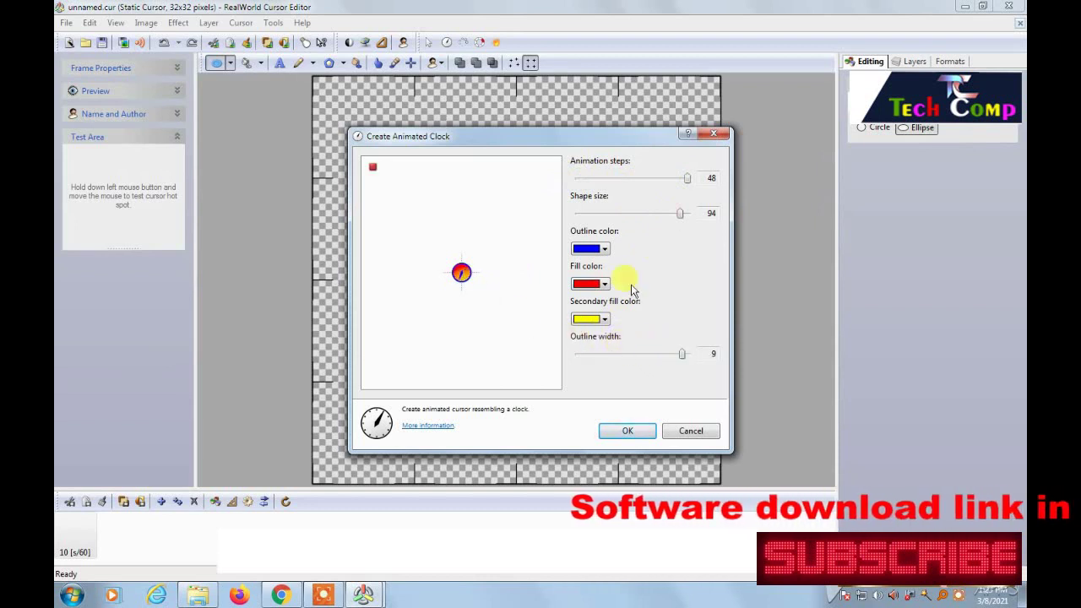
pyautogui.moveTo(683, 218); pyautogui.dragTo(689, 211)
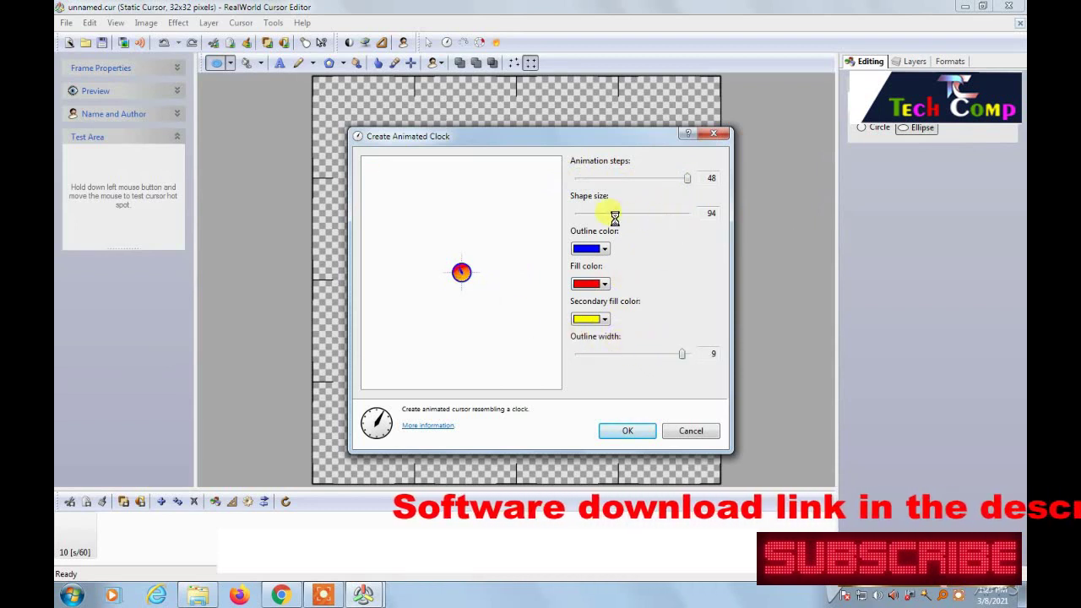
pyautogui.moveTo(615, 217); pyautogui.dragTo(606, 221)
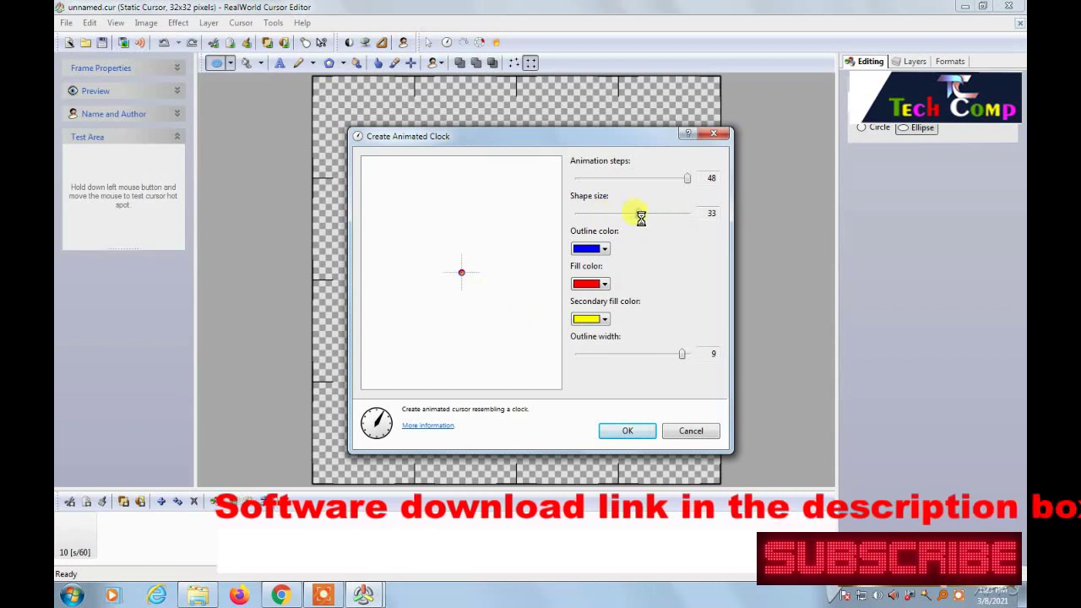
pyautogui.moveTo(646, 217); pyautogui.dragTo(688, 220)
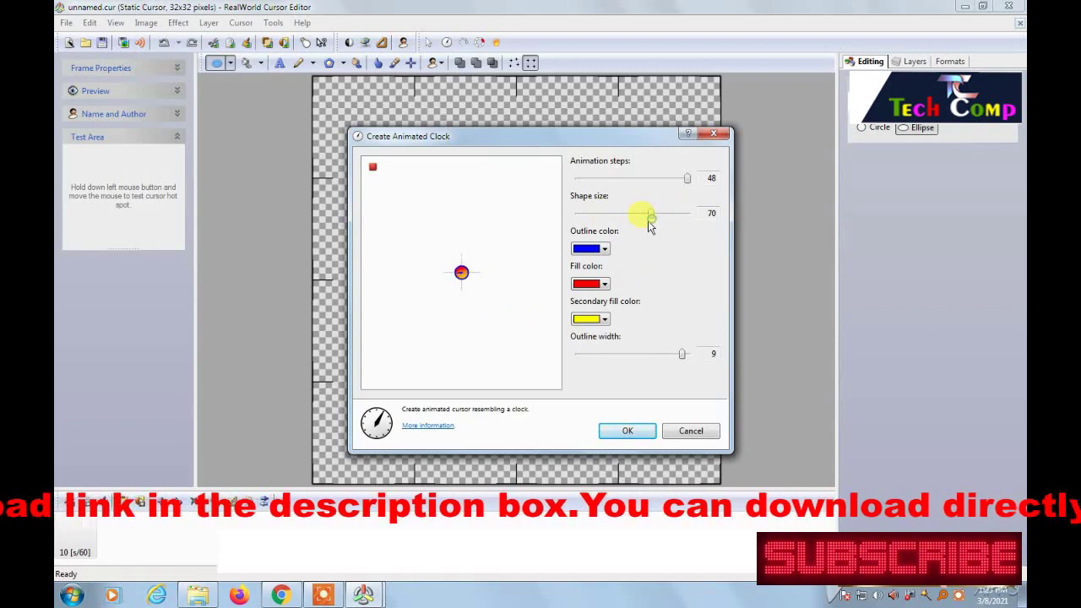
# Set the clock's secondary fill to red, fill to yellow, and outline to blue
pyautogui.click(602, 319)
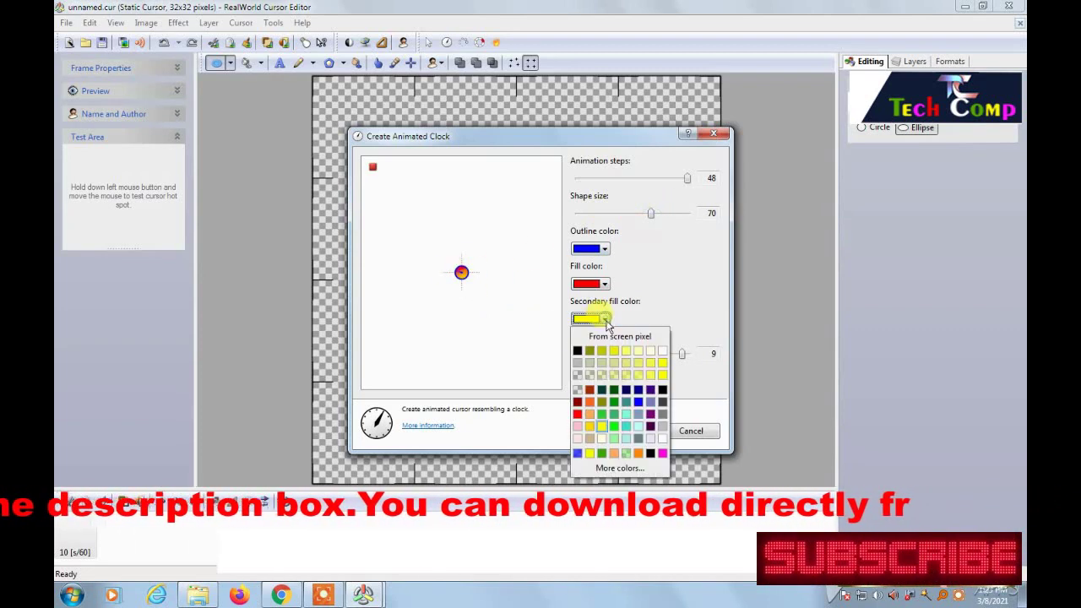
pyautogui.click(580, 414)
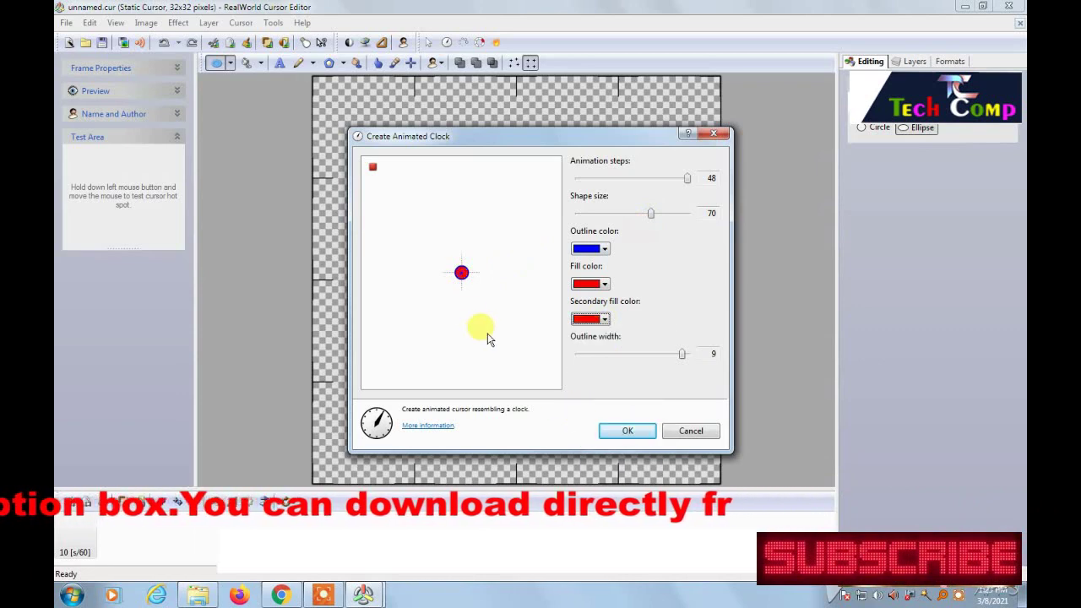
pyautogui.click(605, 285)
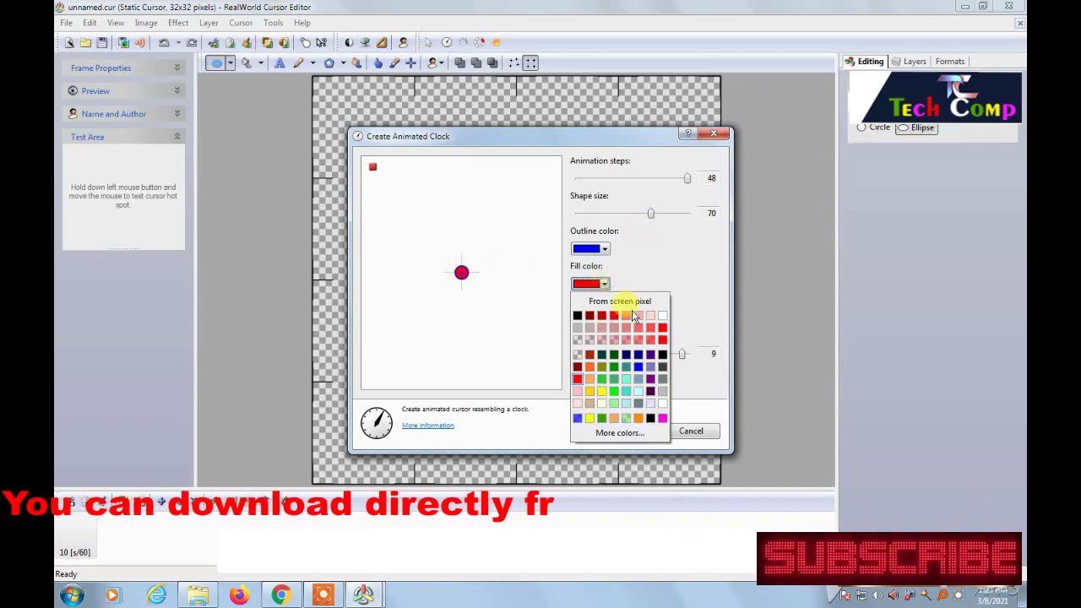
pyautogui.click(590, 419)
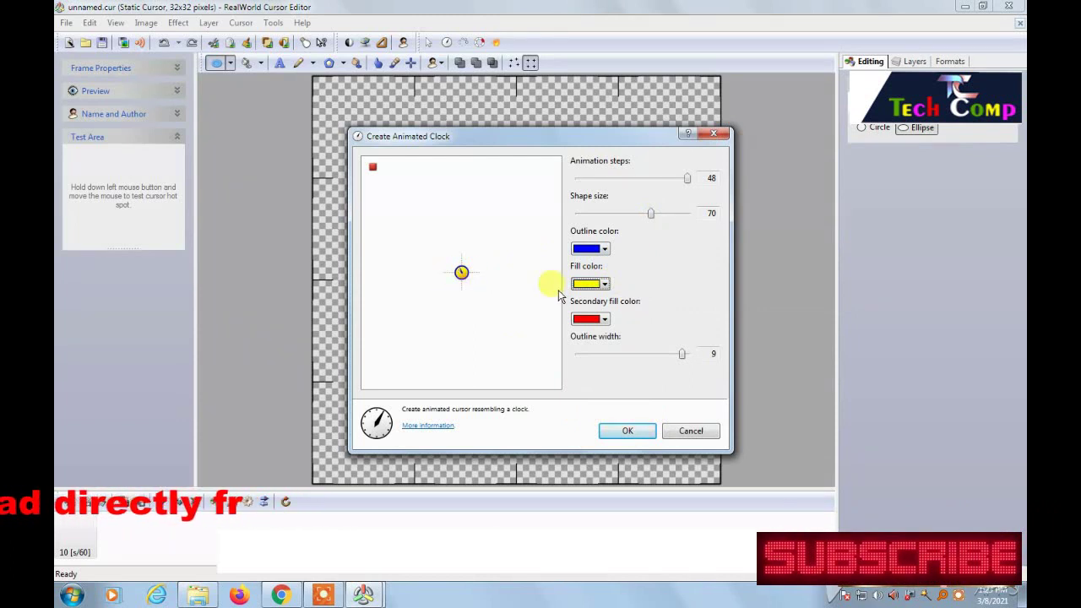
pyautogui.click(603, 249)
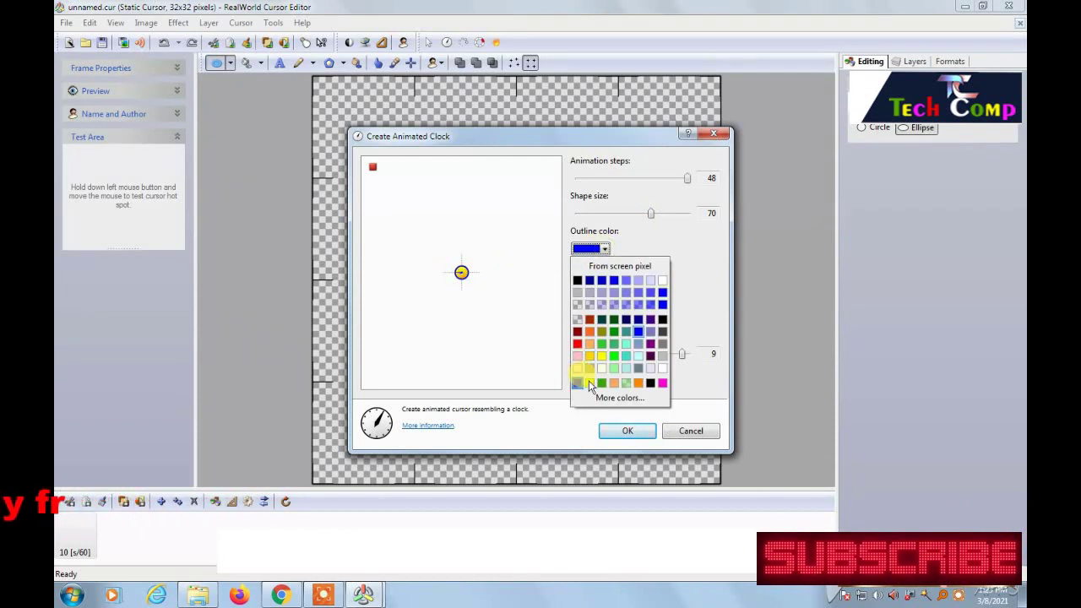
pyautogui.click(639, 383)
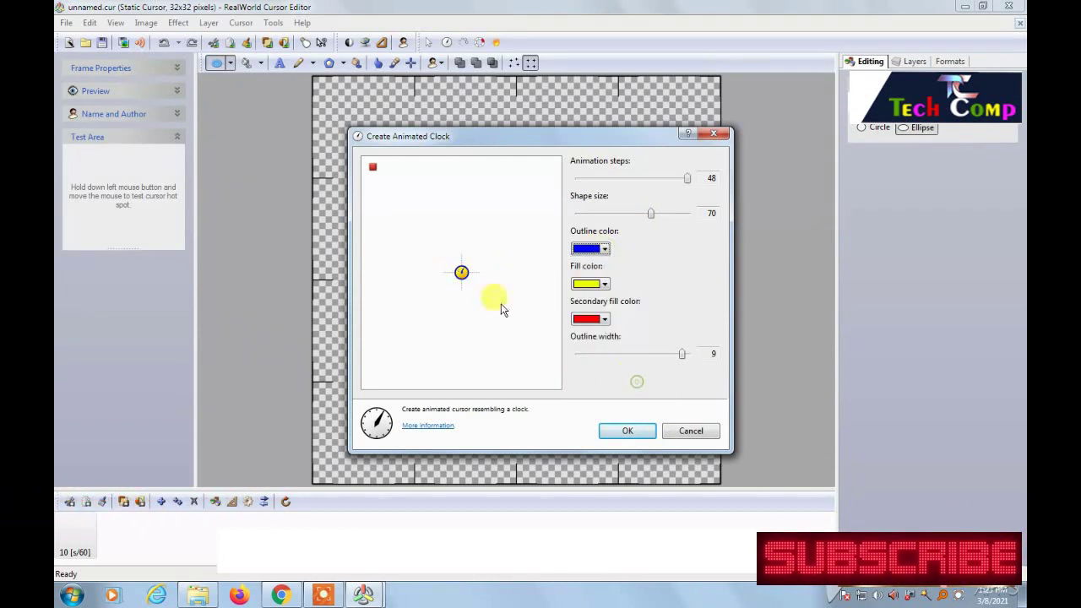
pyautogui.click(603, 249)
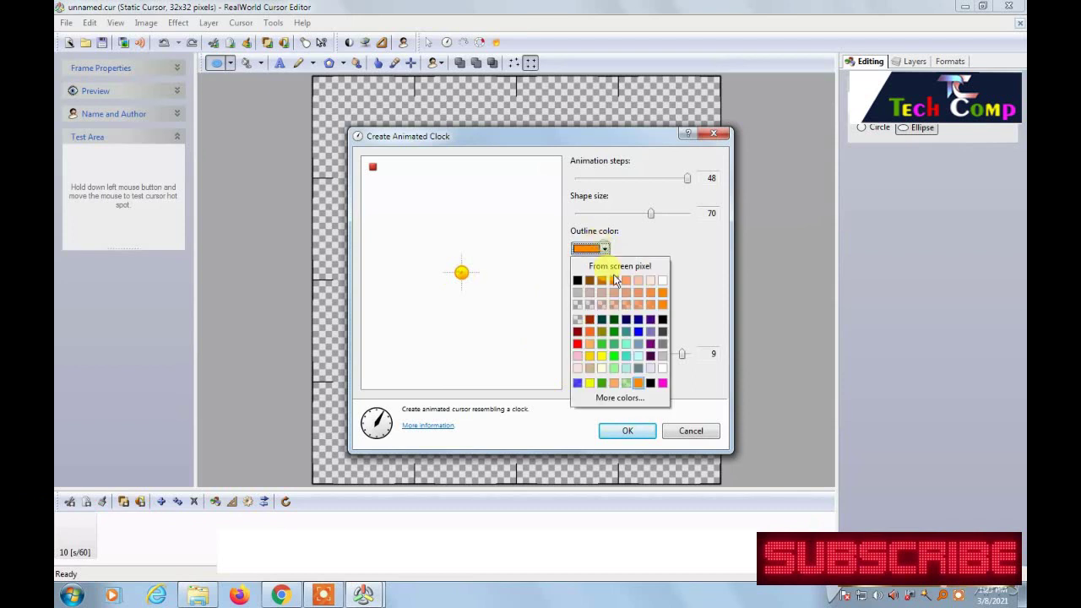
pyautogui.click(638, 331)
# Generate the pending animated clock, then start a new blank cursor document
pyautogui.press('Return')
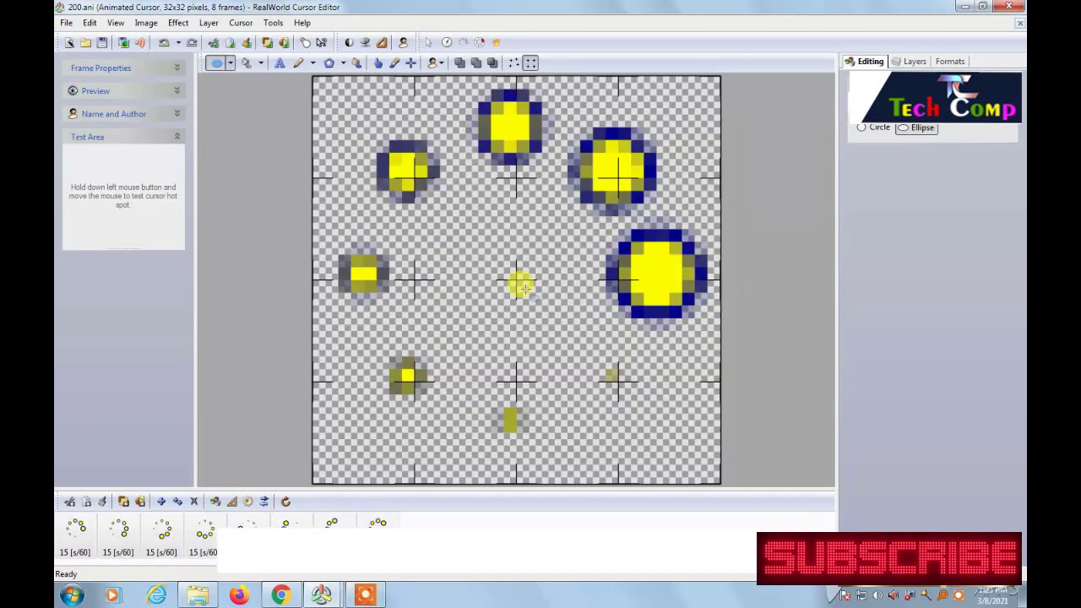
pyautogui.click(66, 23)
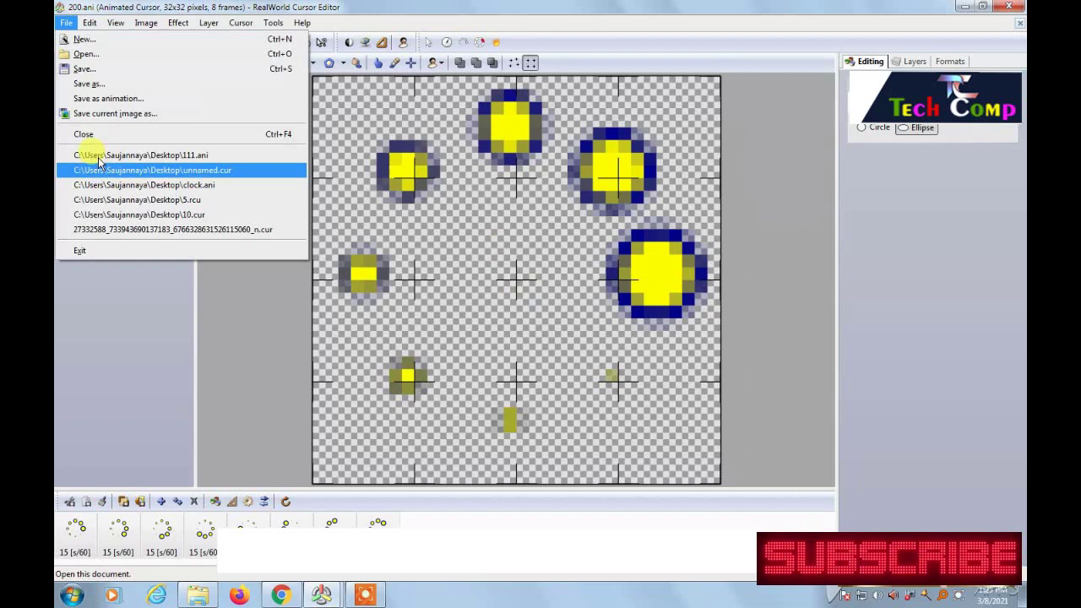
pyautogui.click(84, 39)
pyautogui.click(173, 67)
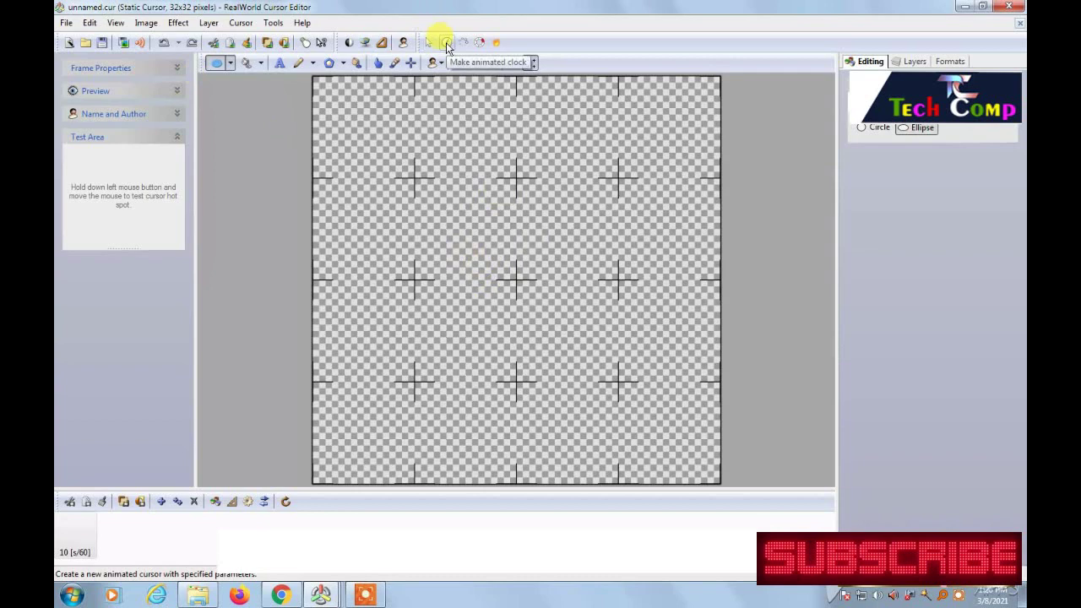
# Set the new animated clock's shape size to 99 and secondary fill to dark green
pyautogui.click(447, 44)
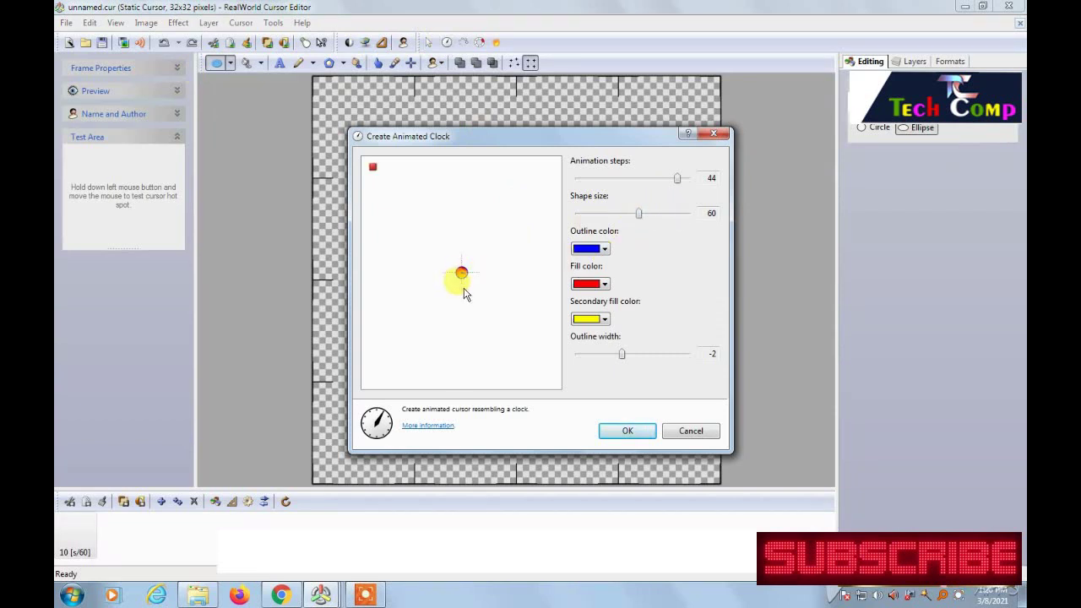
pyautogui.moveTo(663, 214)
pyautogui.mouseDown()
pyautogui.moveTo(686, 212)
pyautogui.moveTo(628, 179)
pyautogui.moveTo(578, 178)
pyautogui.mouseUp()
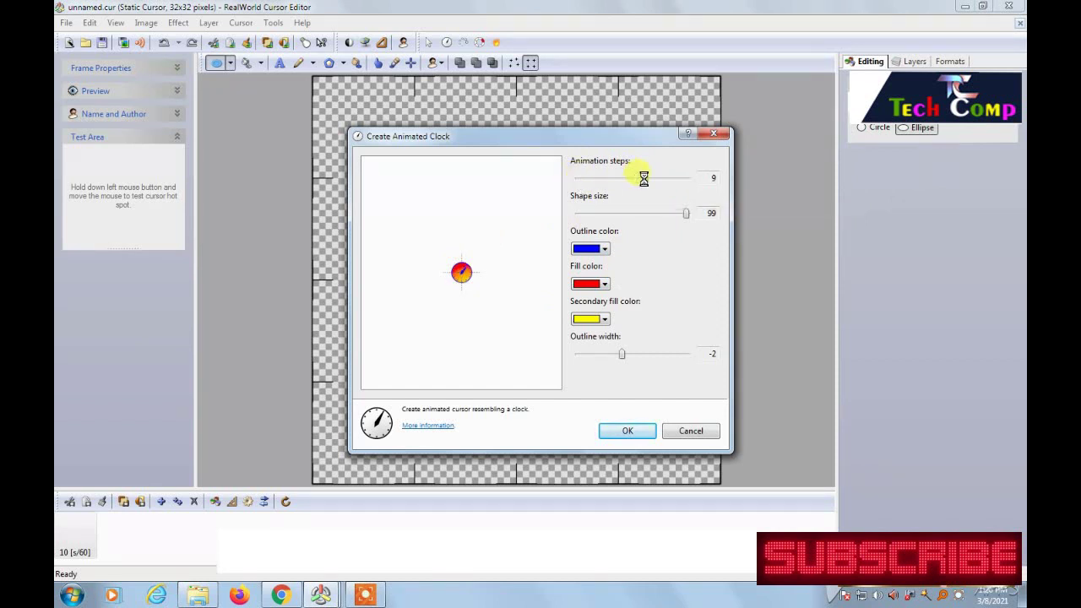
pyautogui.click(590, 319)
pyautogui.click(579, 413)
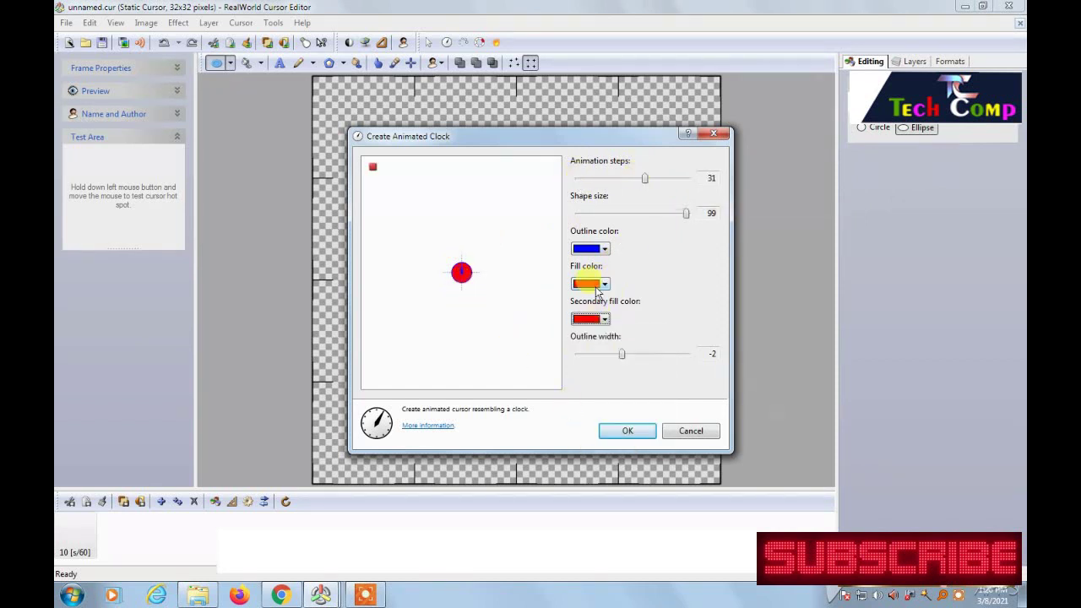
pyautogui.click(605, 319)
pyautogui.click(602, 375)
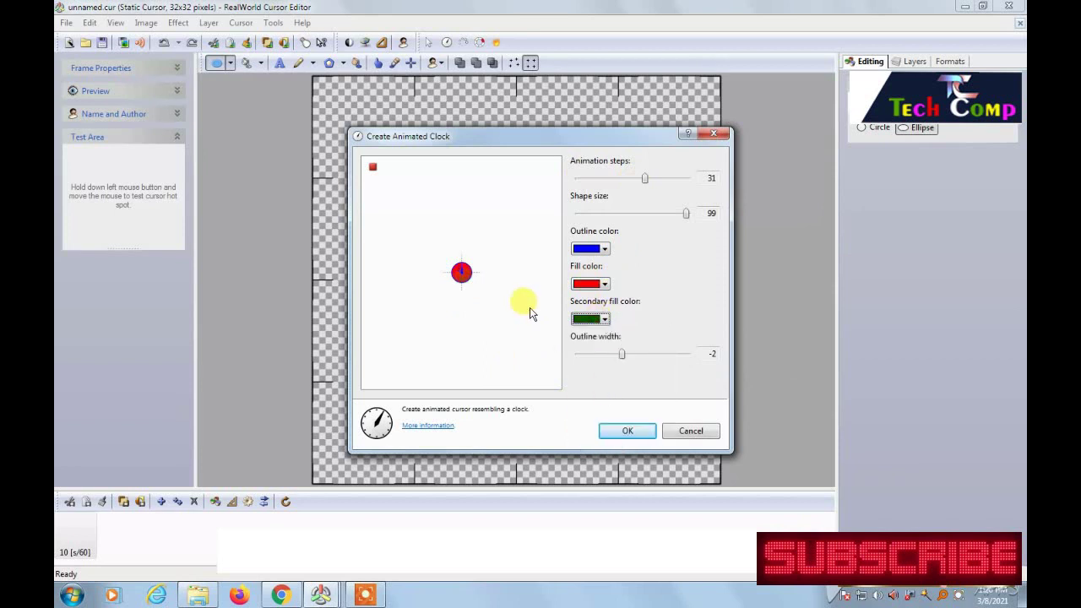
# Give the clock a yellow fill, navy outline, bright green secondary fill and outline width 0
pyautogui.click(605, 284)
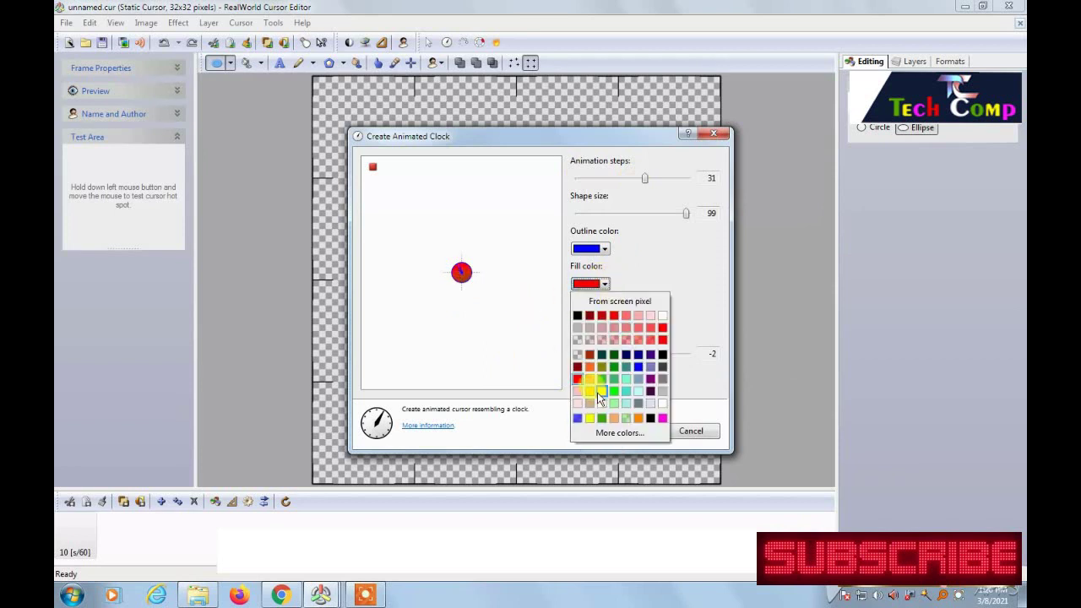
pyautogui.click(591, 392)
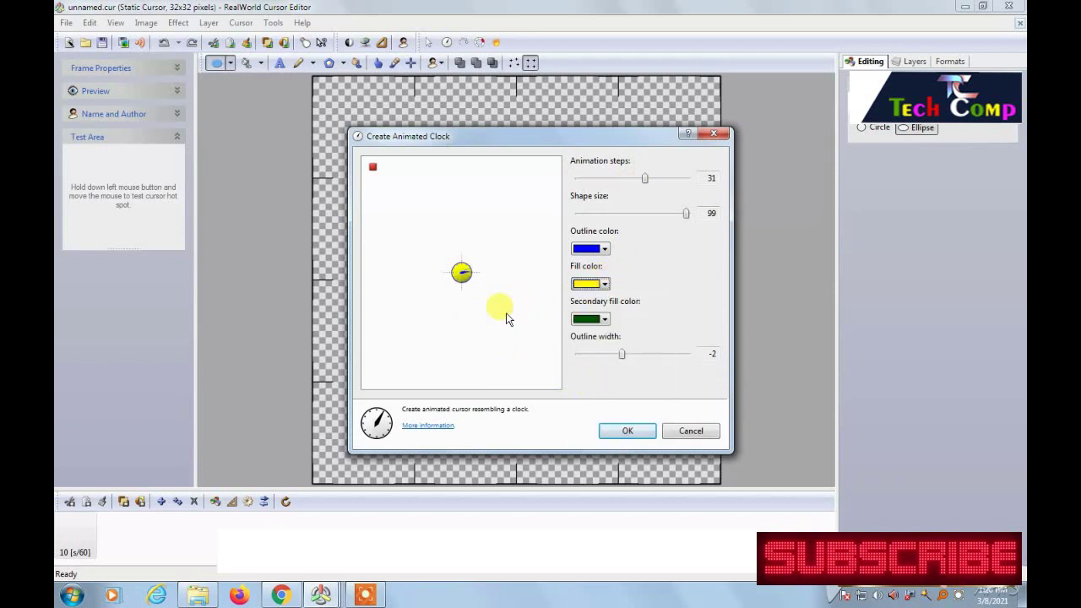
pyautogui.click(605, 249)
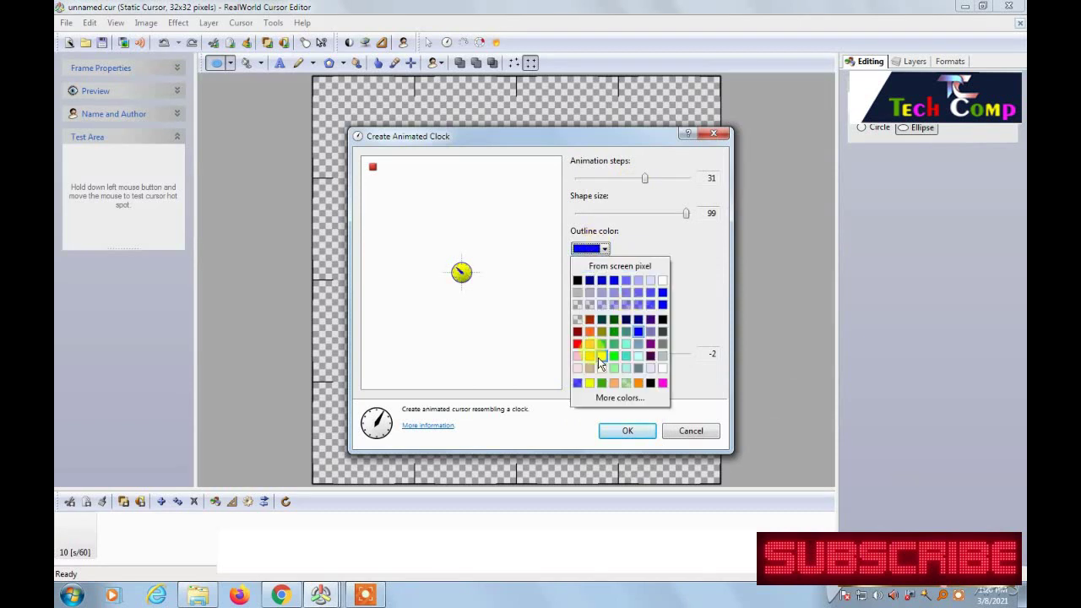
pyautogui.click(578, 344)
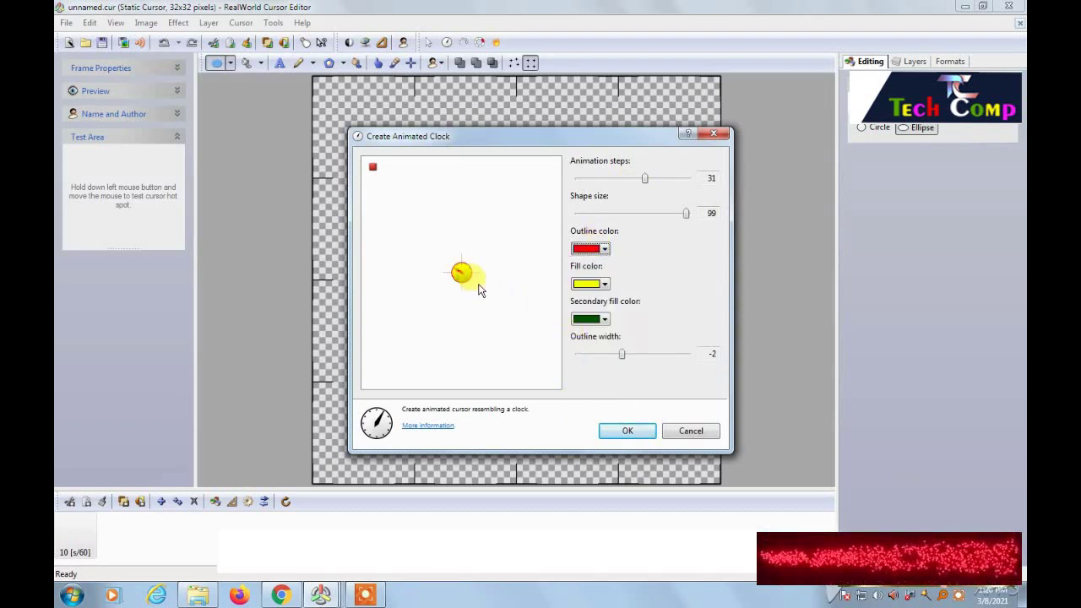
pyautogui.click(605, 249)
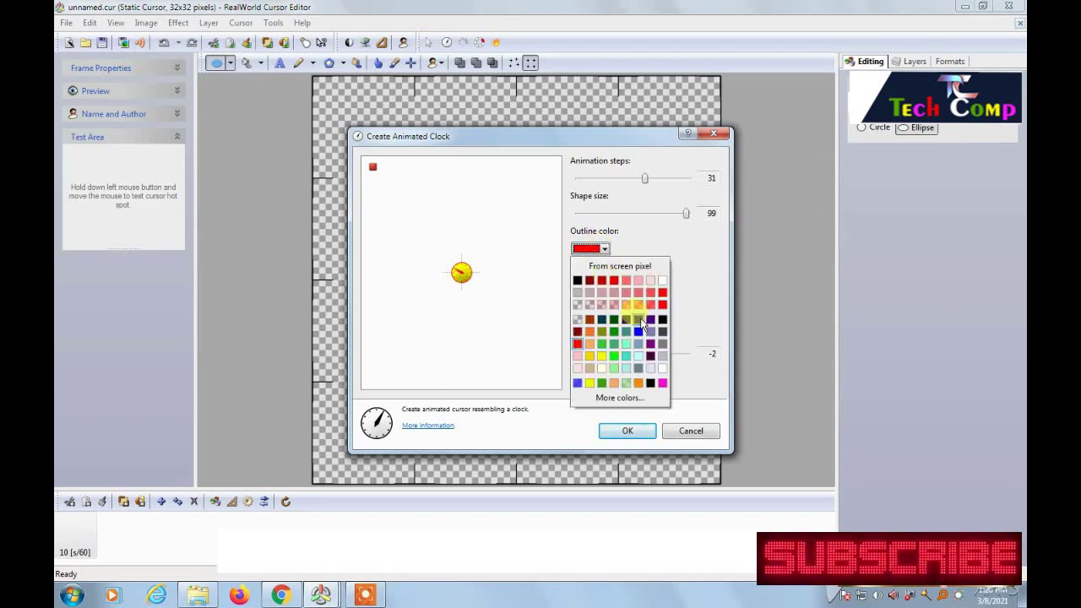
pyautogui.click(627, 320)
pyautogui.click(597, 320)
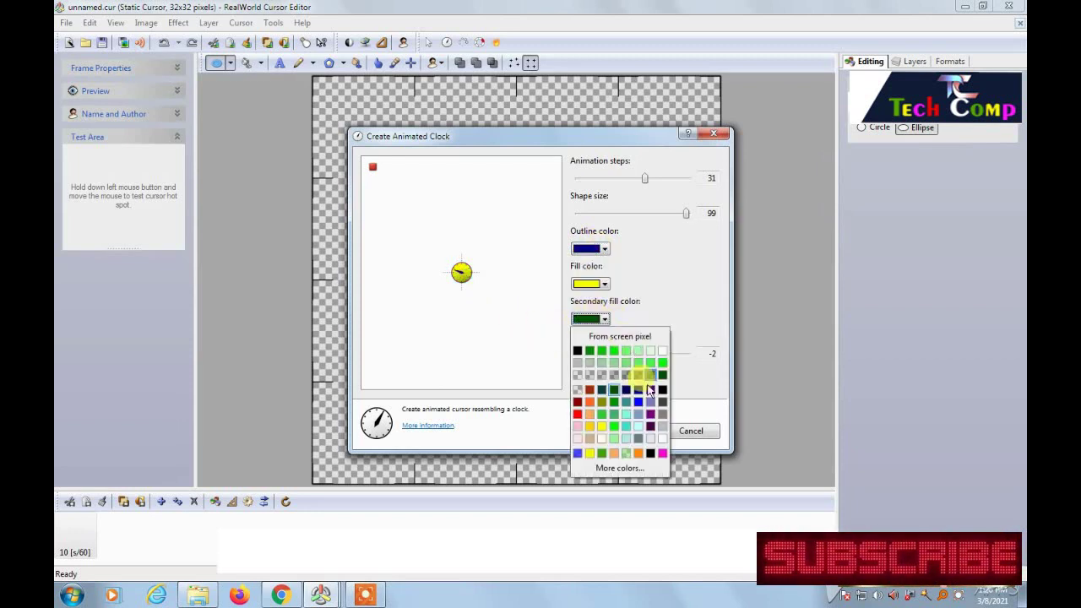
pyautogui.click(647, 355)
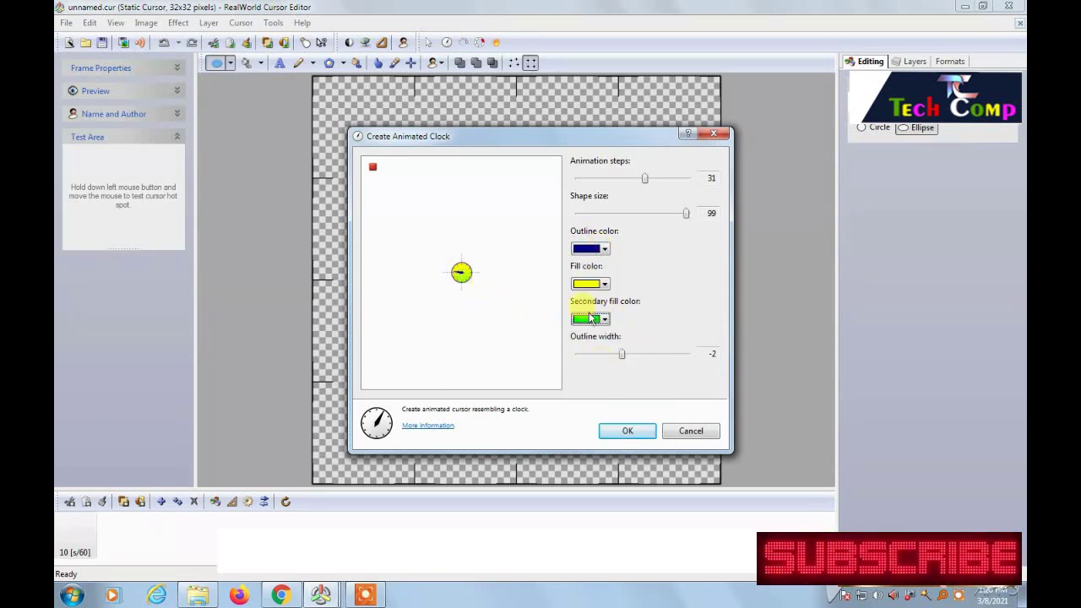
pyautogui.moveTo(622, 354); pyautogui.dragTo(661, 362)
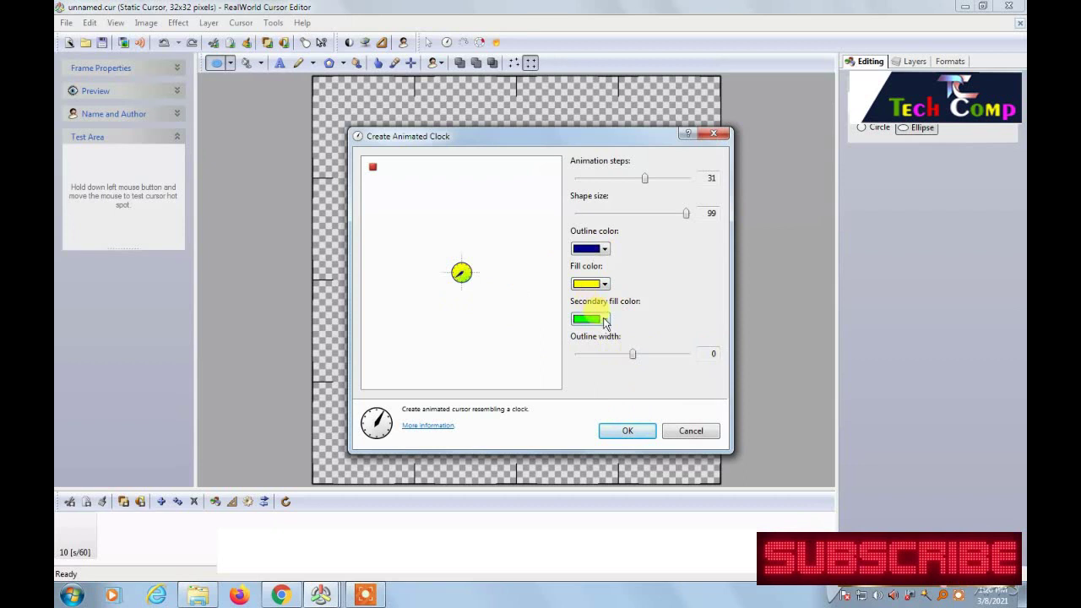
# Generate the clock and save it to the Desktop as 120.ani, declining to overwrite 200
pyautogui.click(631, 428)
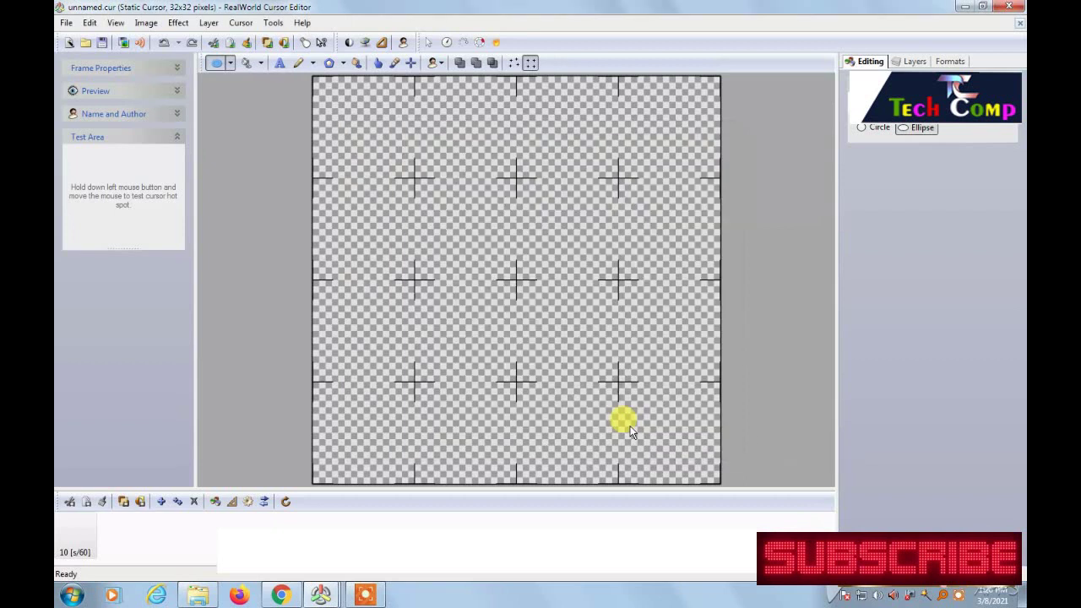
pyautogui.click(65, 23)
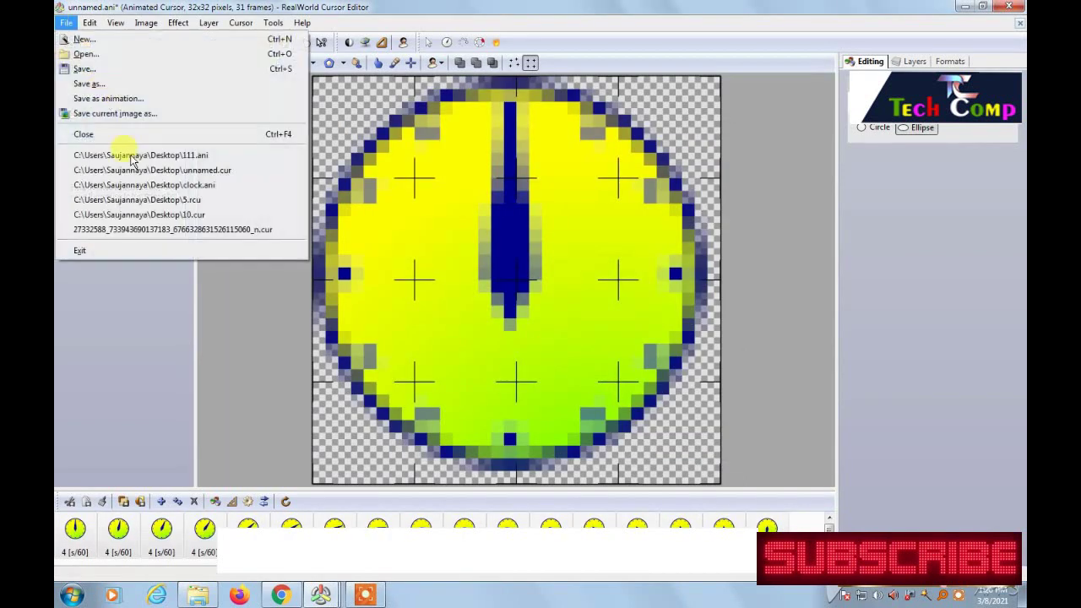
pyautogui.click(89, 84)
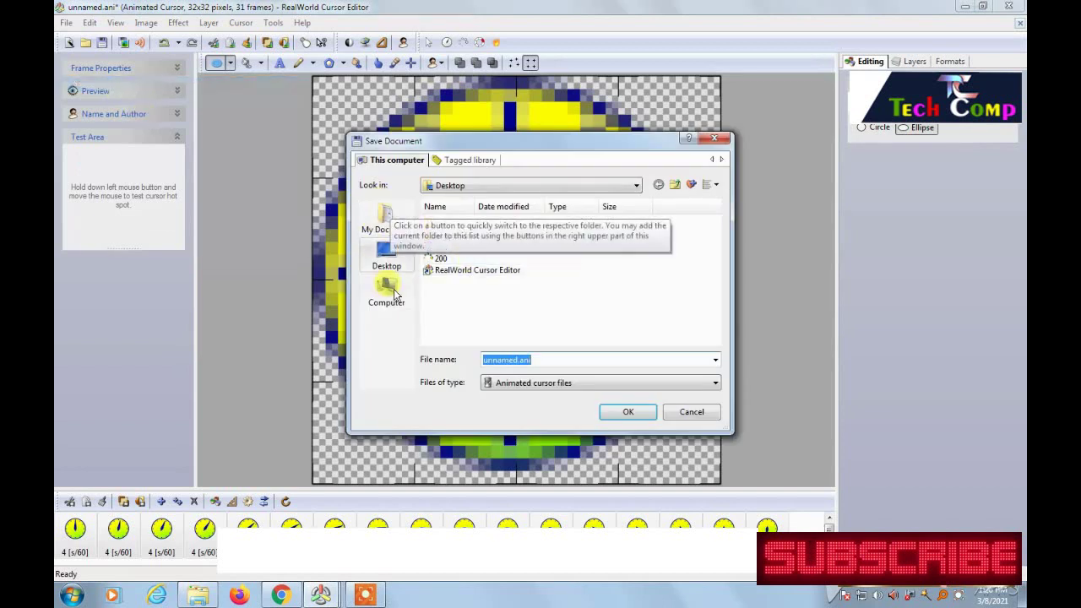
pyautogui.click(387, 255)
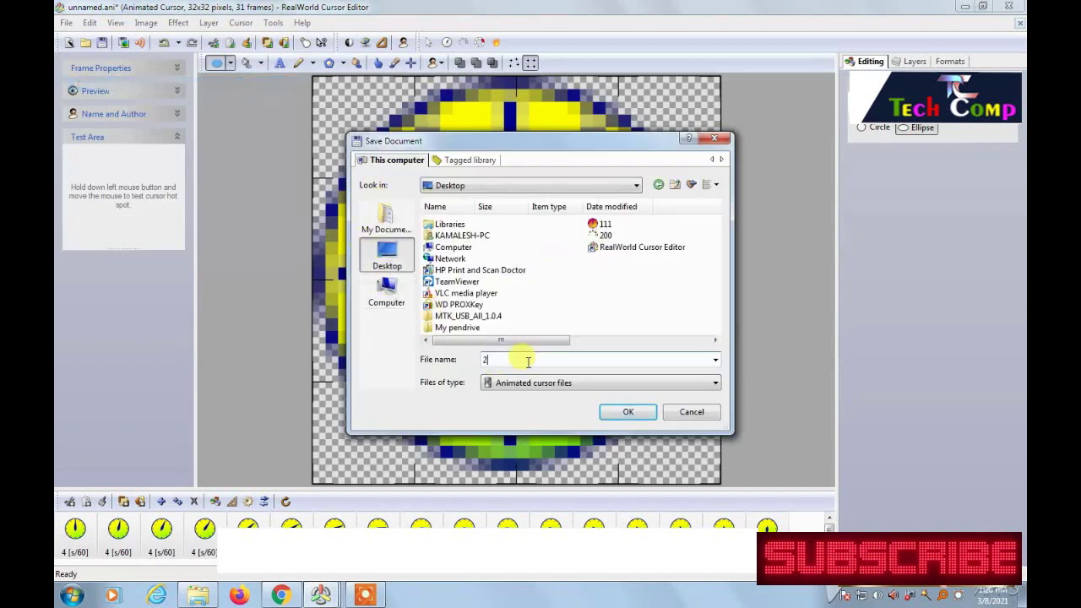
pyautogui.click(633, 411)
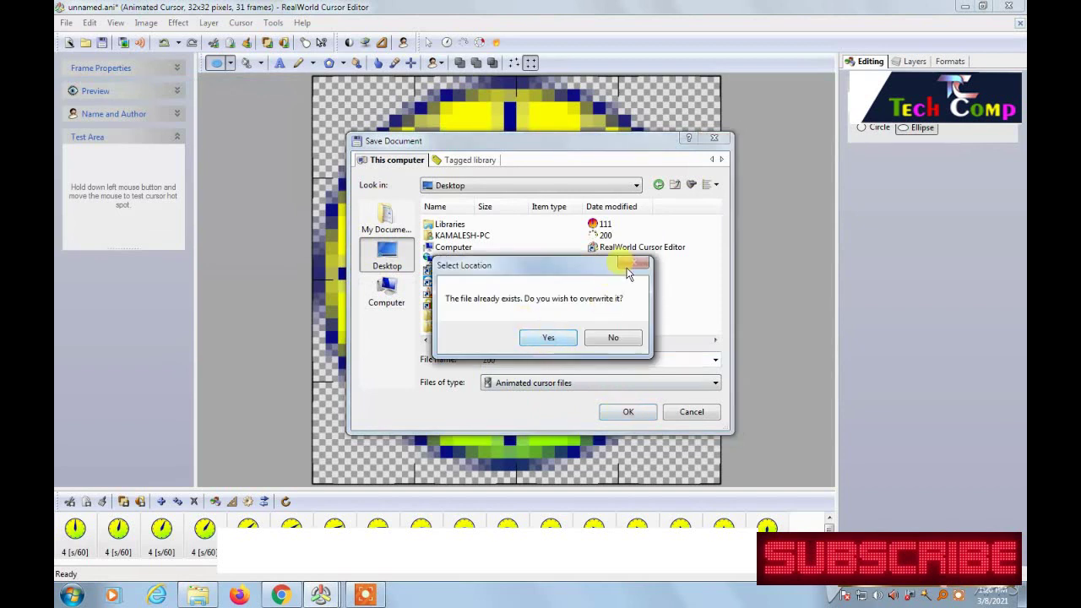
pyautogui.click(616, 339)
pyautogui.write('120')
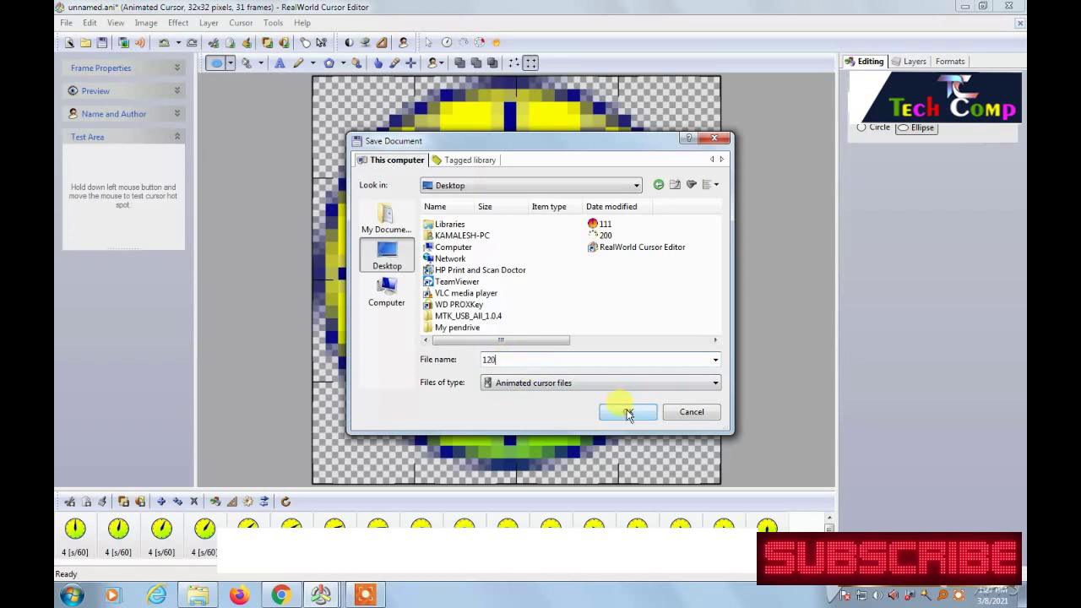
pyautogui.click(627, 412)
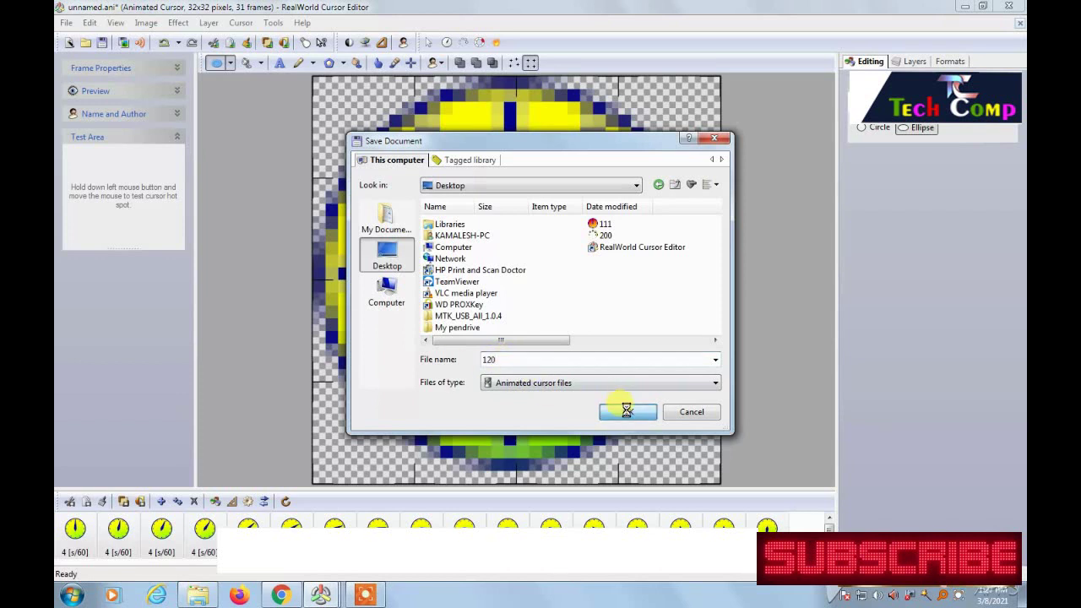
# Wrap the yellow clock in the default white spinning wheel with a red active section
pyautogui.click(479, 42)
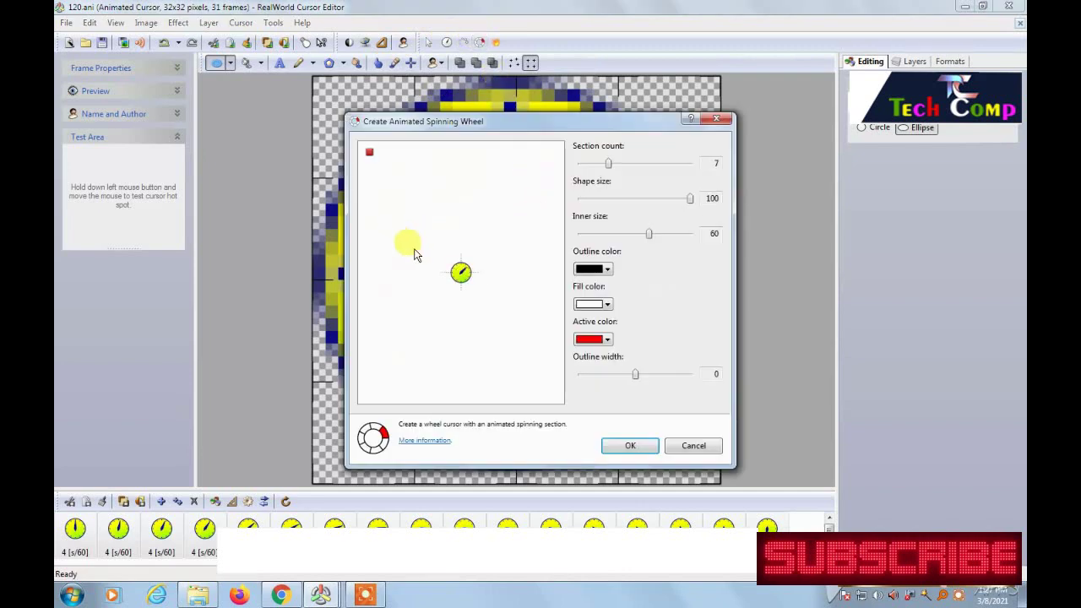
pyautogui.click(631, 446)
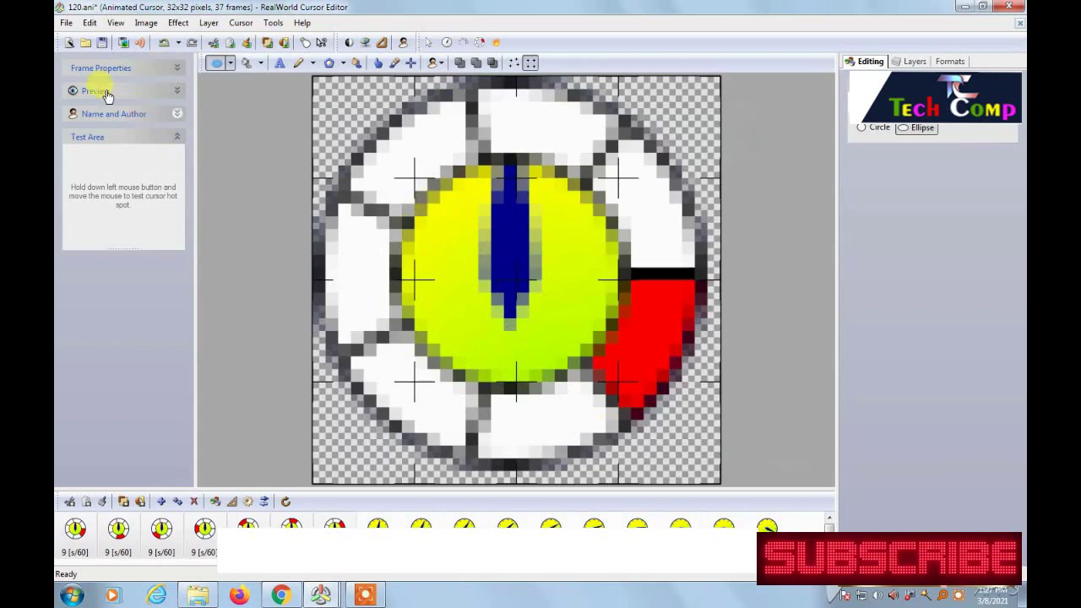
pyautogui.click(66, 23)
# Create a blank 32x32 cursor and start animated dots with yellow outline and blue fill
pyautogui.click(84, 40)
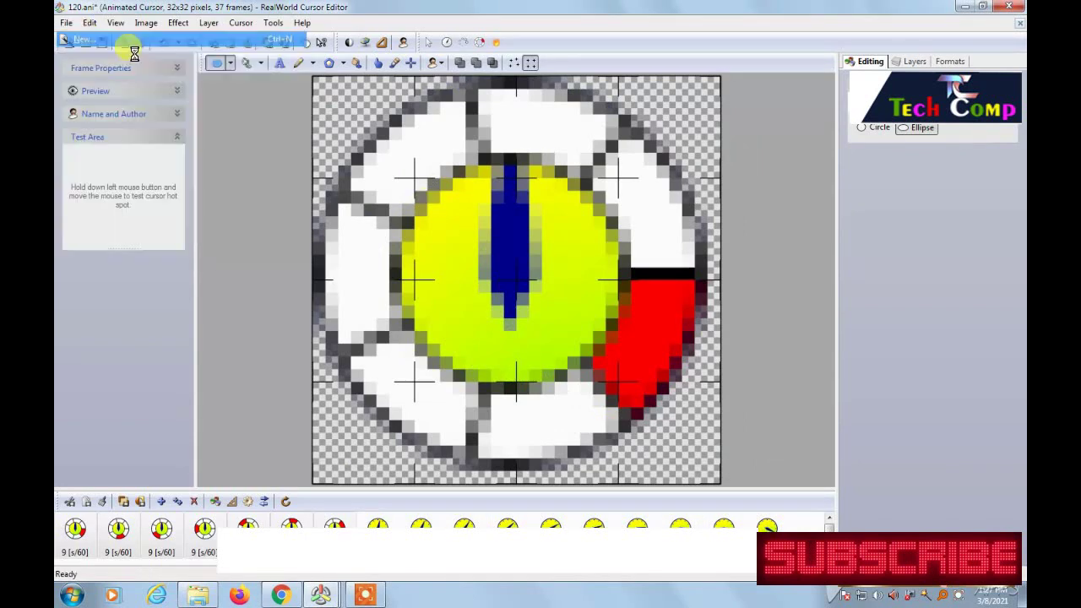
pyautogui.doubleClick(205, 71)
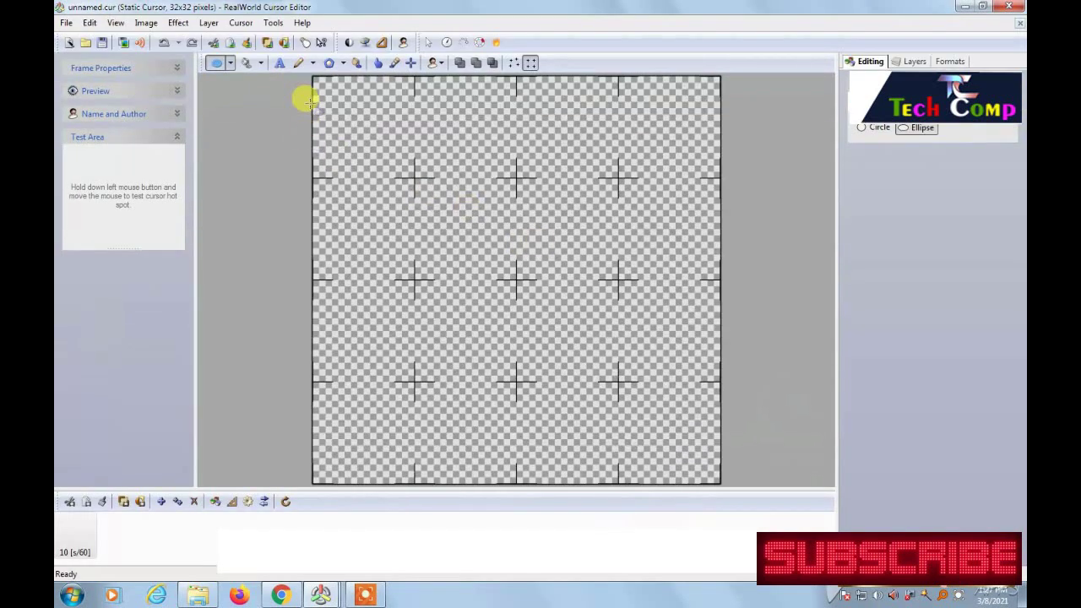
pyautogui.click(463, 44)
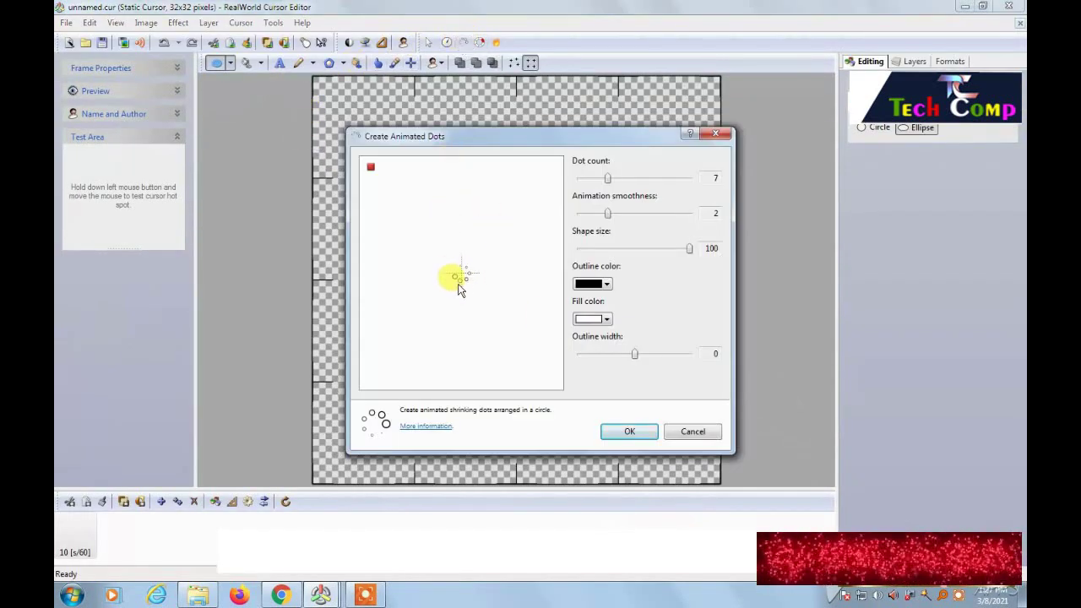
pyautogui.click(603, 284)
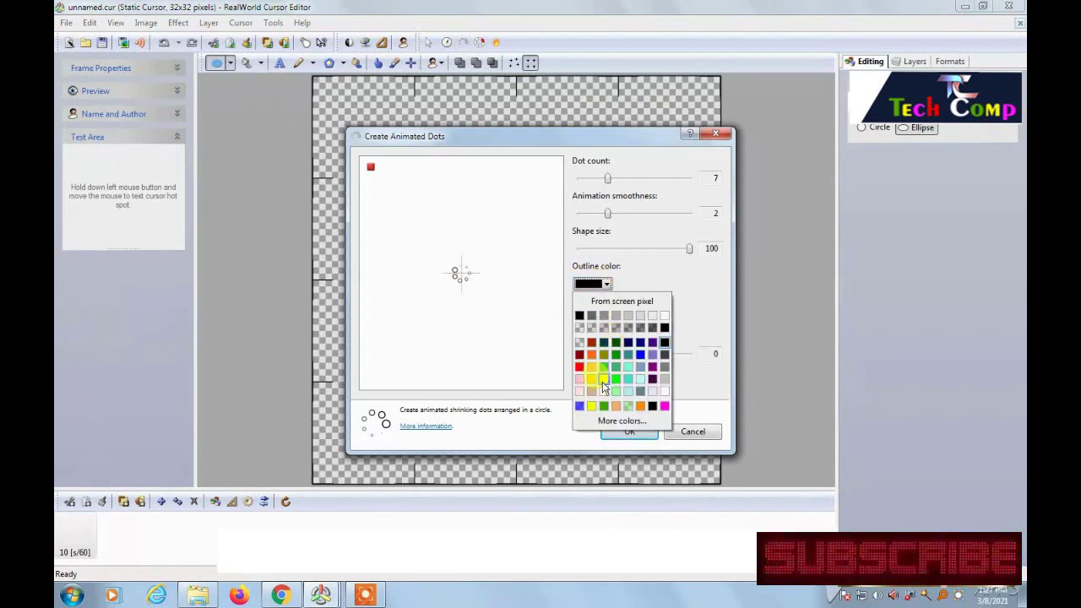
pyautogui.click(604, 378)
pyautogui.click(606, 320)
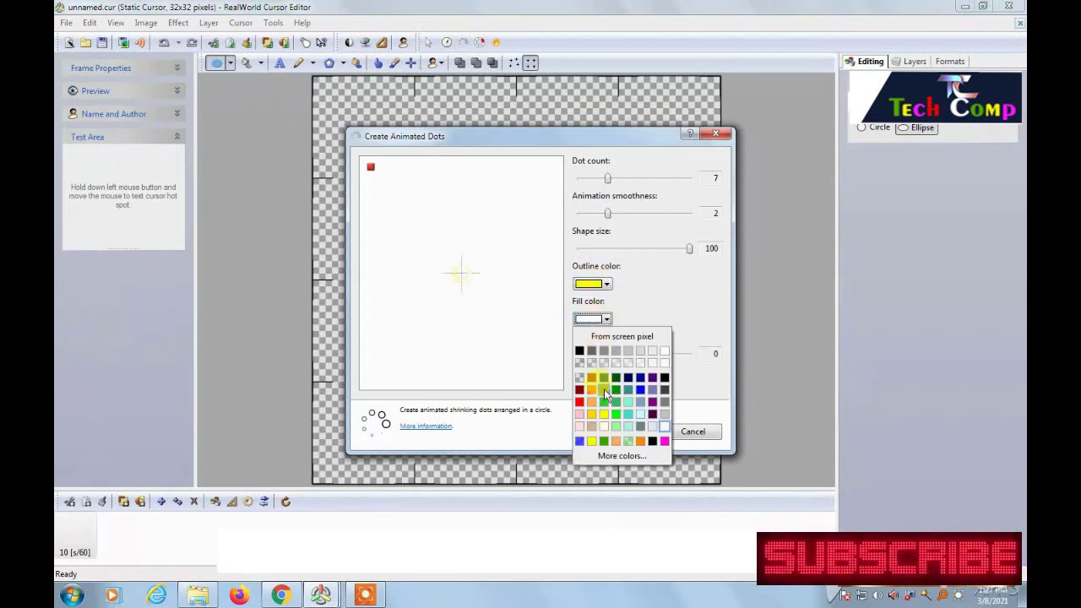
pyautogui.click(614, 384)
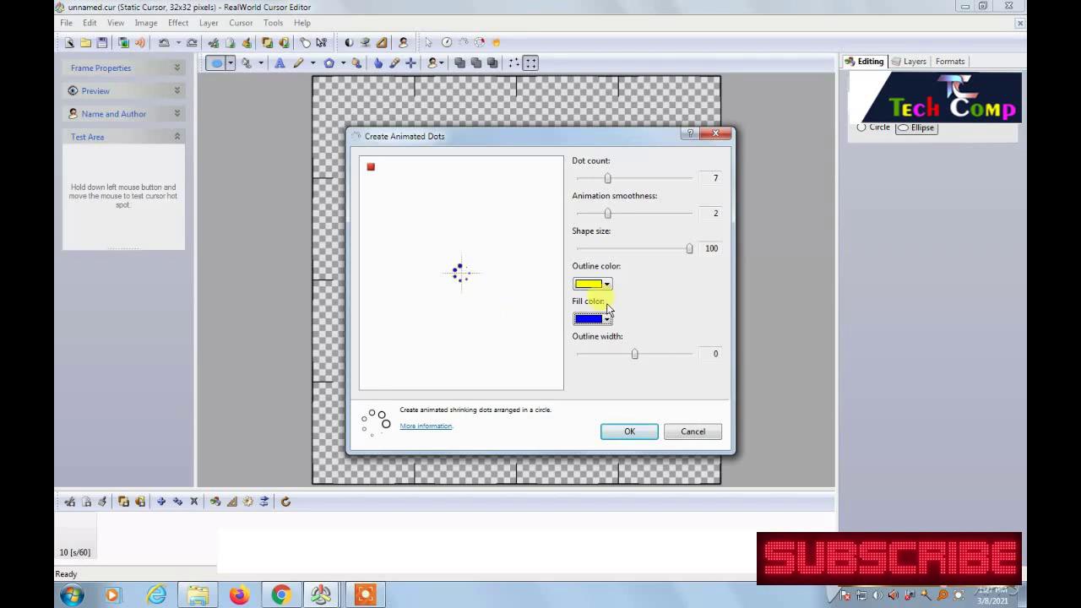
# Switch the dots to blue outlines with yellow fill and generate the dots cursor
pyautogui.click(605, 285)
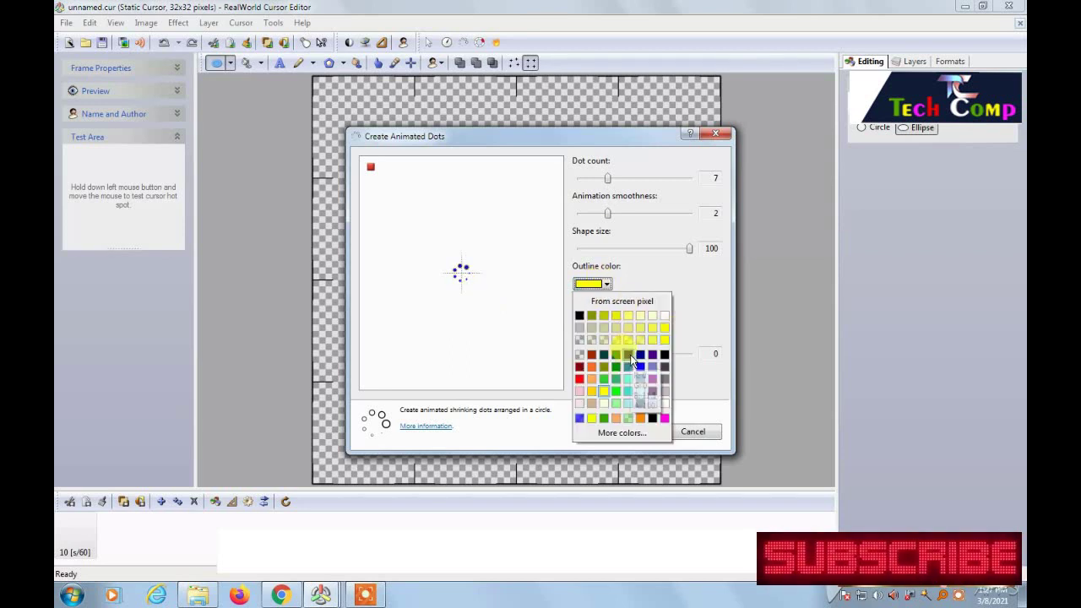
pyautogui.click(642, 370)
pyautogui.click(591, 318)
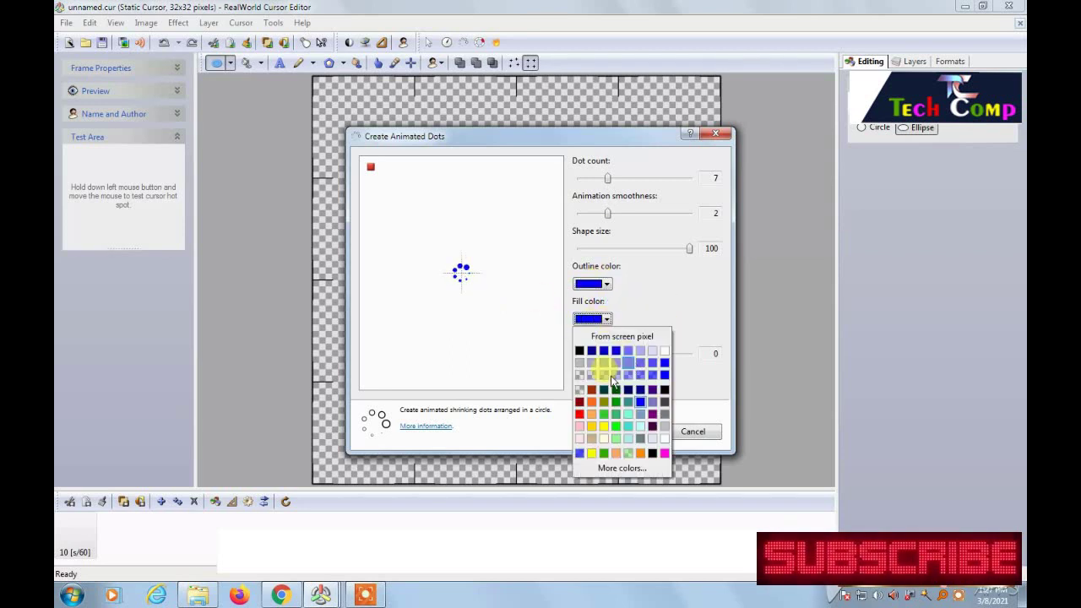
pyautogui.click(605, 428)
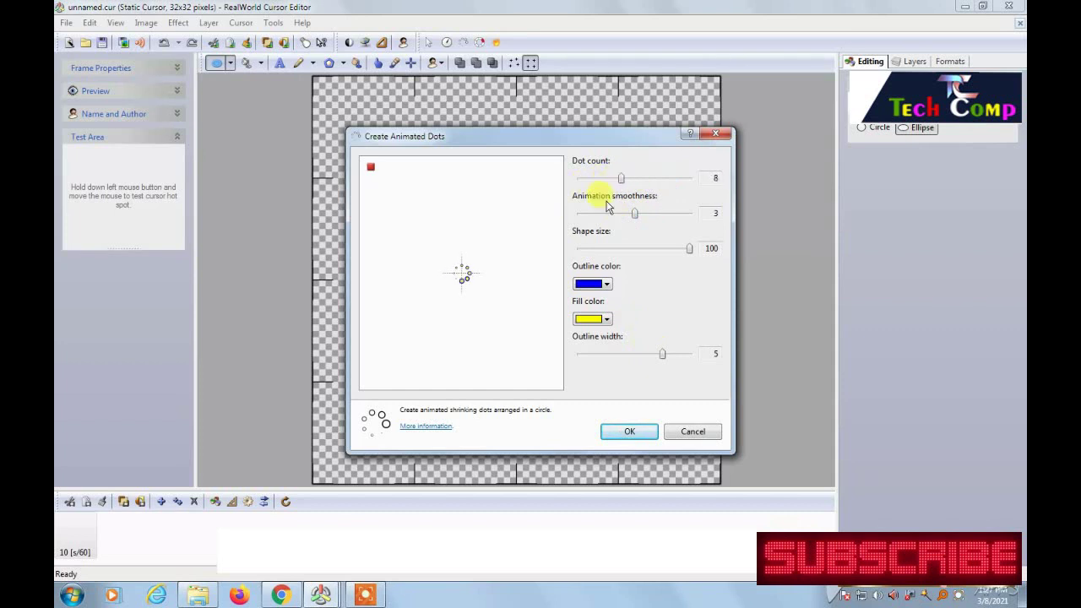
pyautogui.click(625, 431)
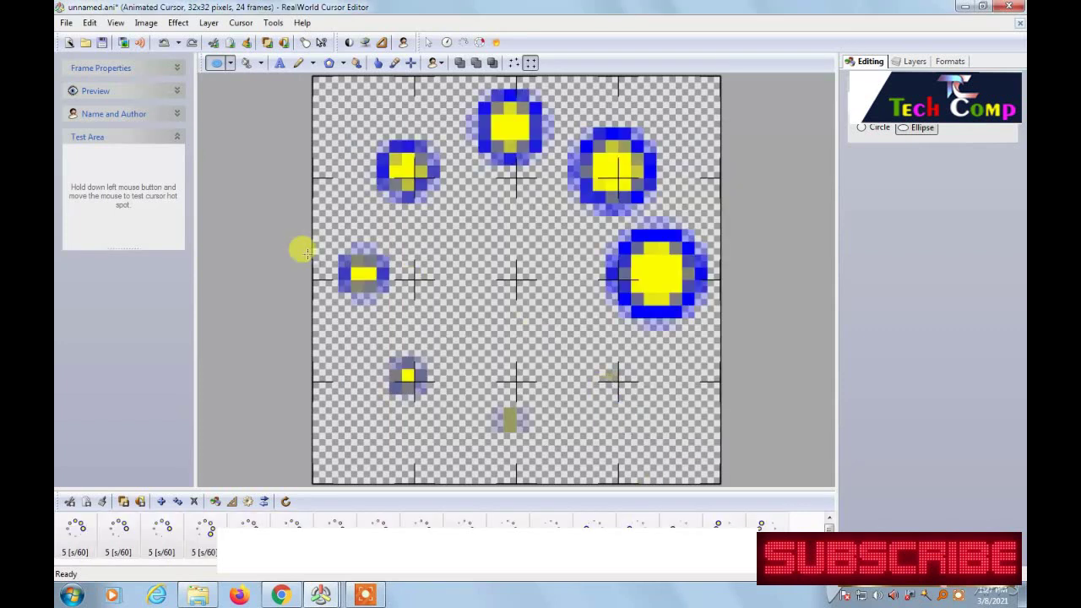
# Save the dots cursor to the Desktop as 450.ani
pyautogui.click(64, 26)
pyautogui.click(85, 74)
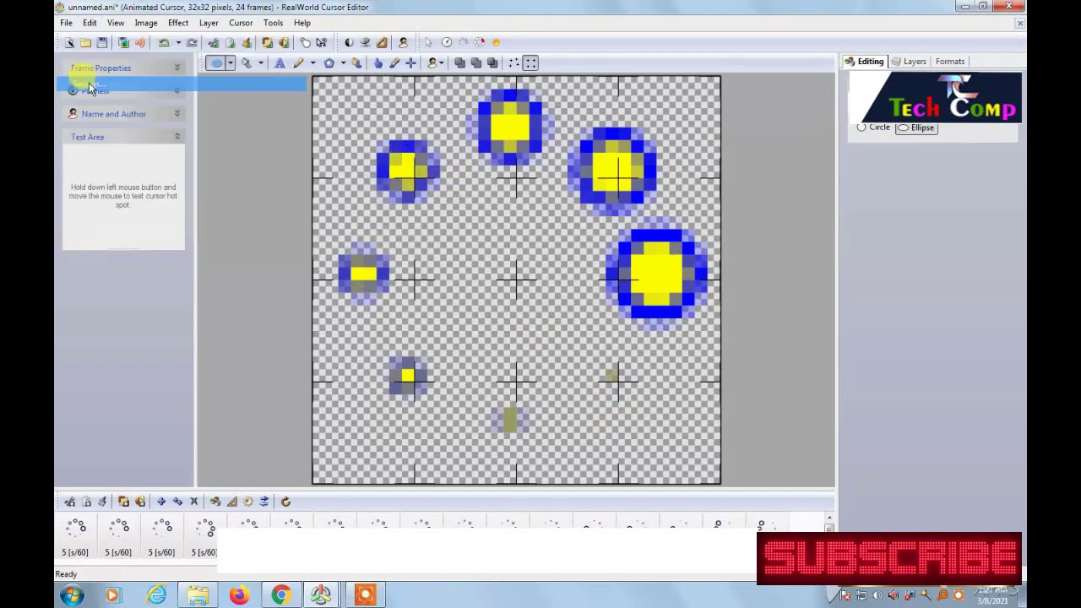
pyautogui.click(386, 253)
pyautogui.write('450')
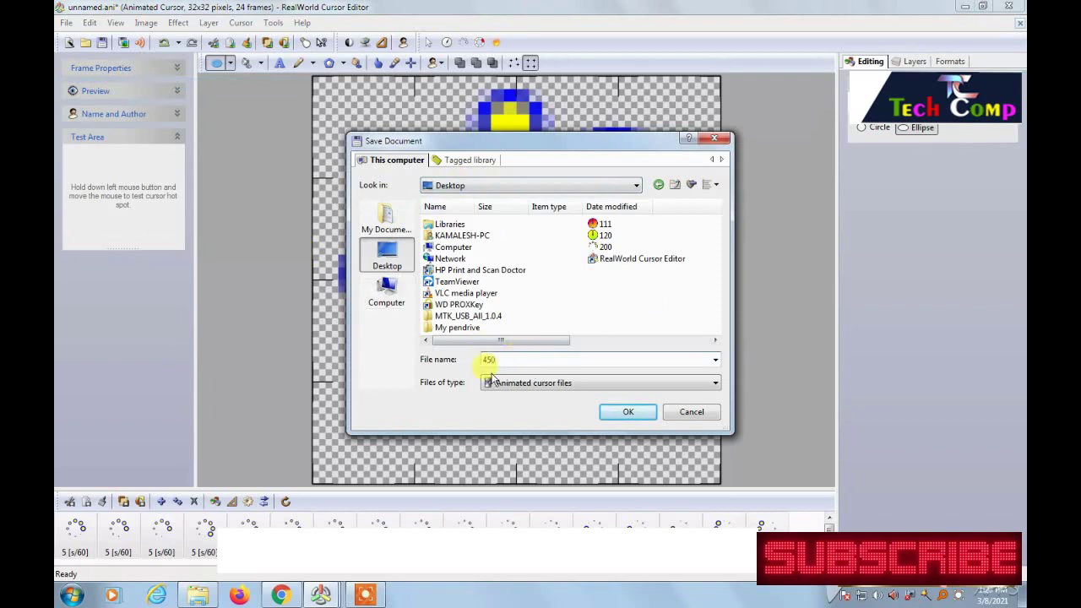
pyautogui.click(626, 414)
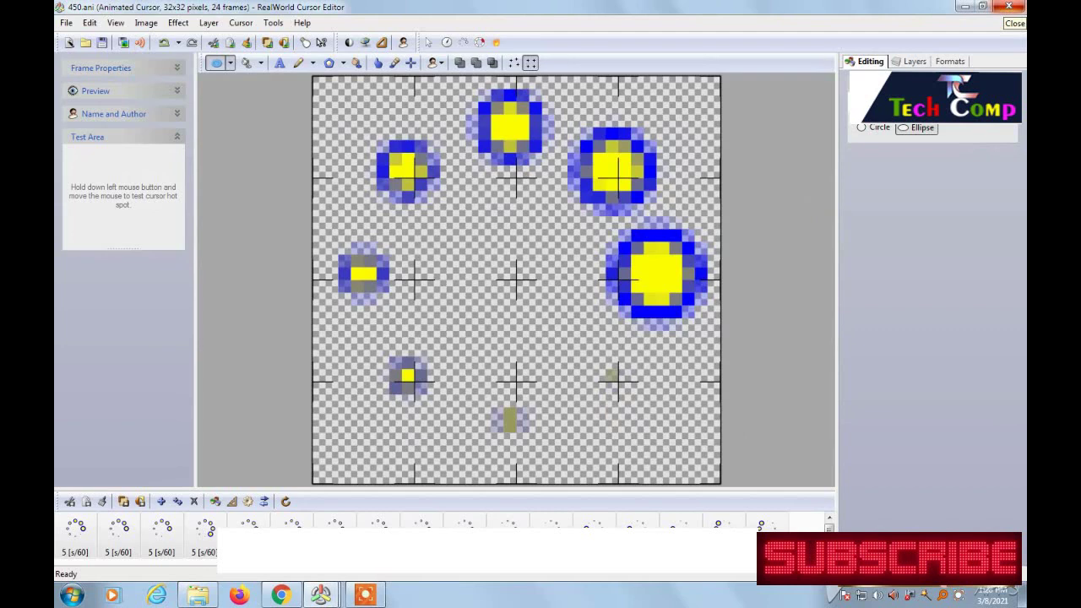
# Close RealWorld Cursor Editor and refresh the Windows desktop
pyautogui.click(1008, 6)
pyautogui.rightClick(417, 205)
pyautogui.click(451, 233)
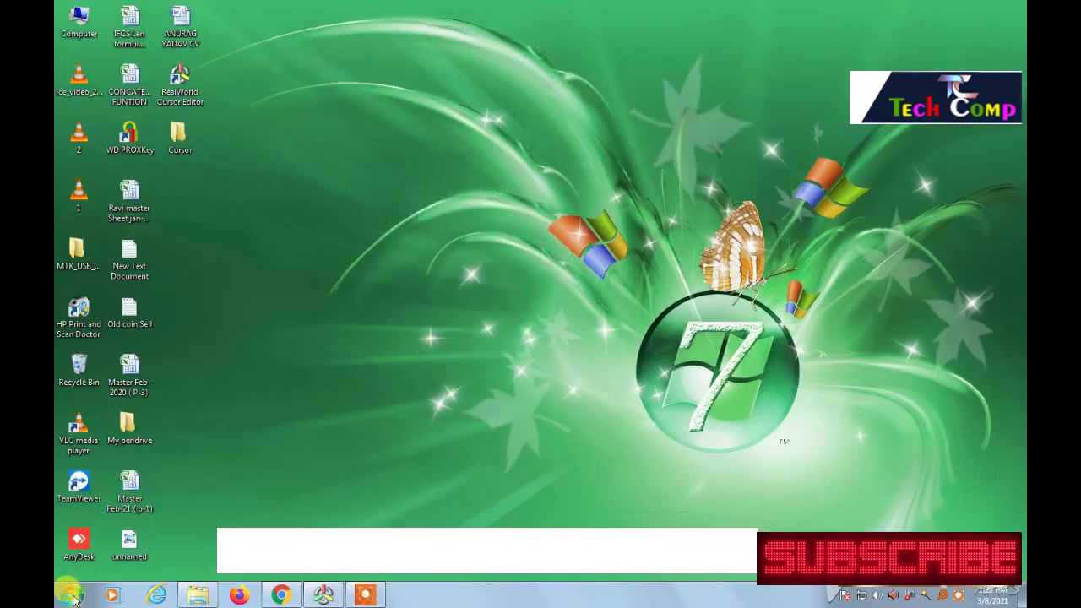
# Reach Mouse Properties' Pointers tab via Start, Computer and Control Panel
pyautogui.click(72, 598)
pyautogui.click(263, 292)
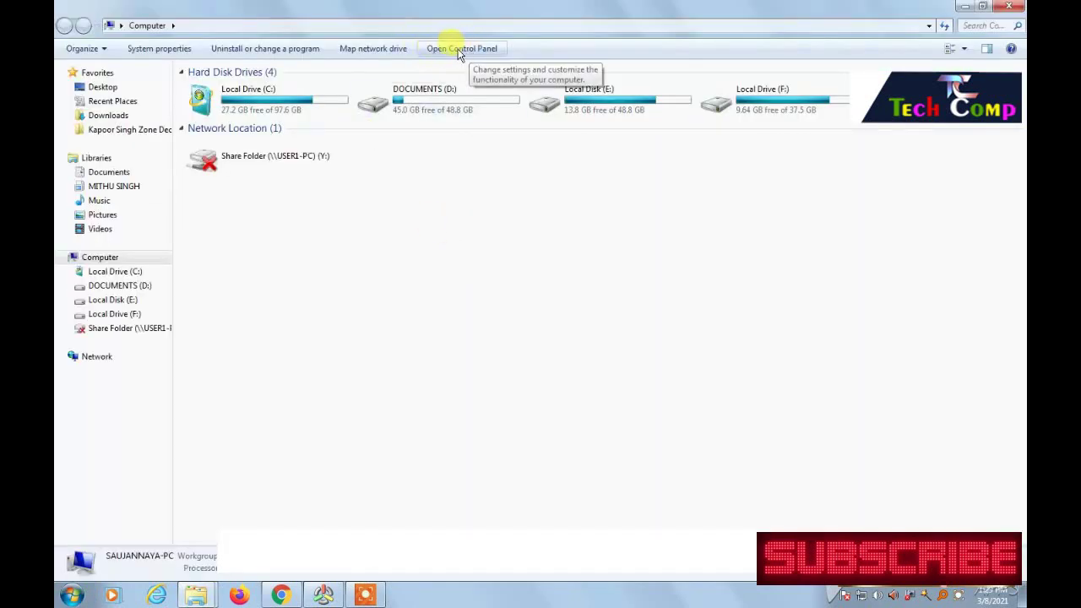
pyautogui.click(462, 48)
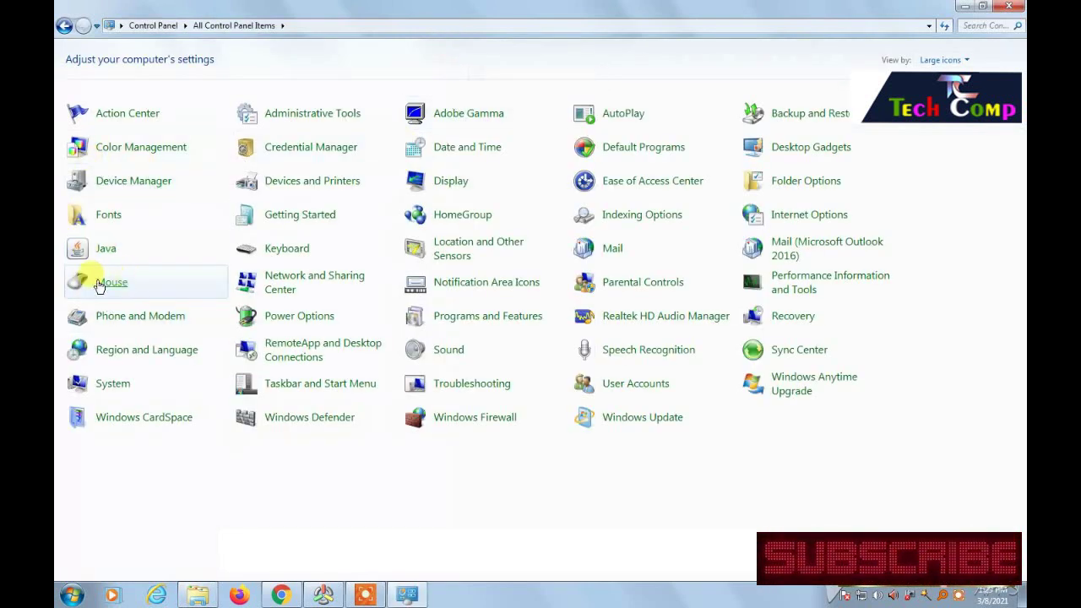
pyautogui.click(183, 287)
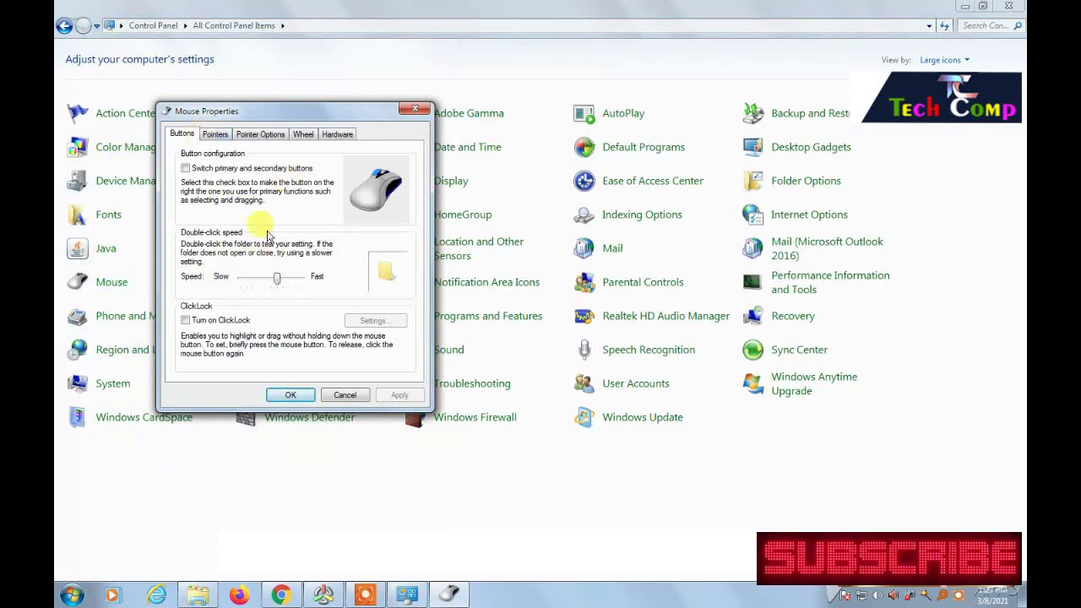
pyautogui.click(211, 137)
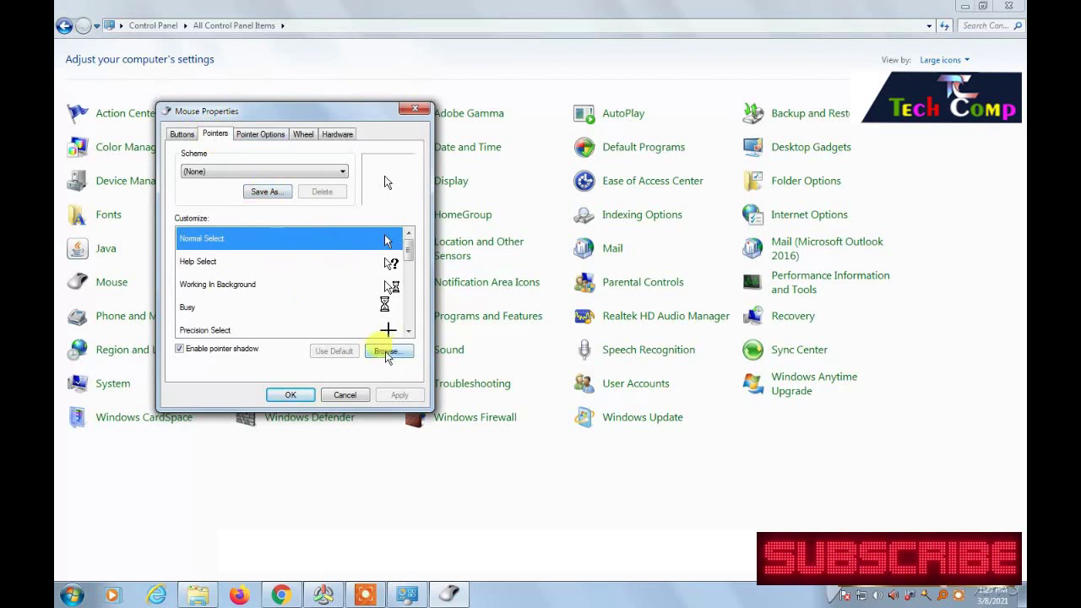
# Browse to the Desktop's Cursor folder for Normal Select and show large thumbnails
pyautogui.click(388, 352)
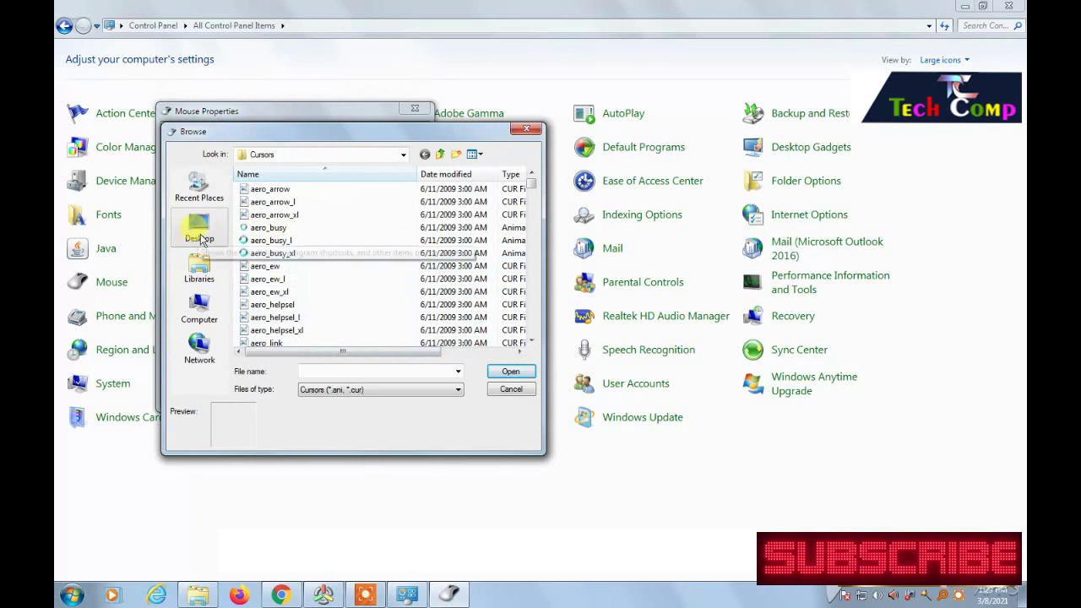
pyautogui.click(200, 228)
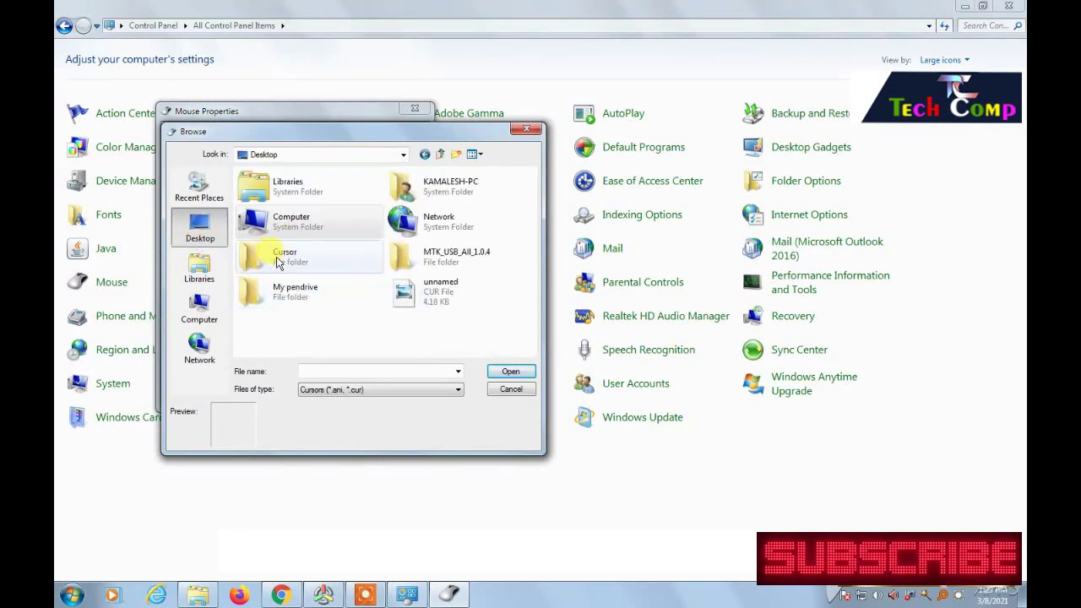
pyautogui.click(283, 263)
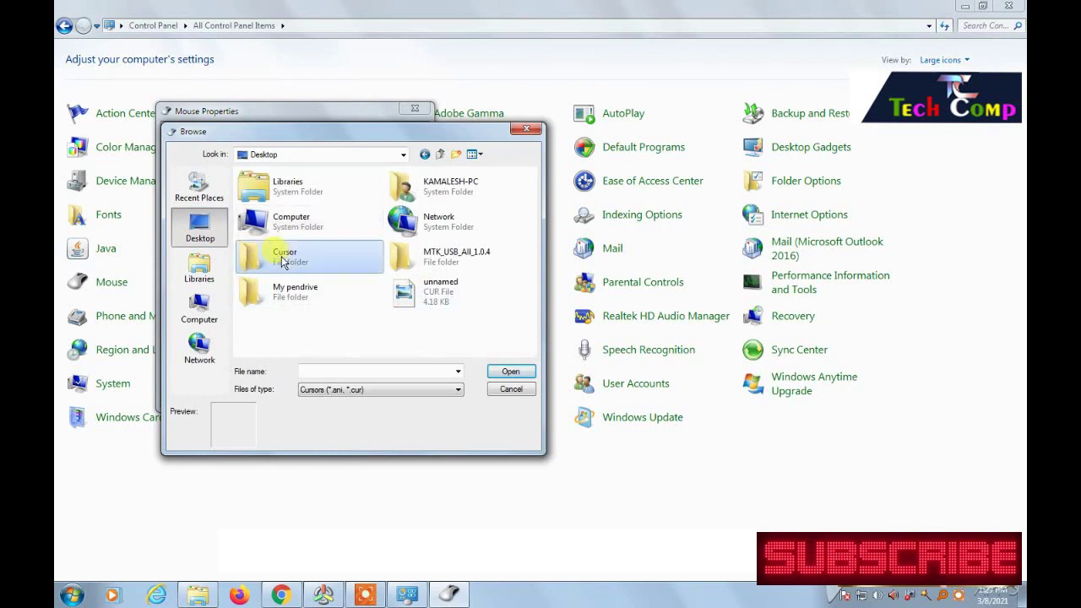
pyautogui.doubleClick(282, 262)
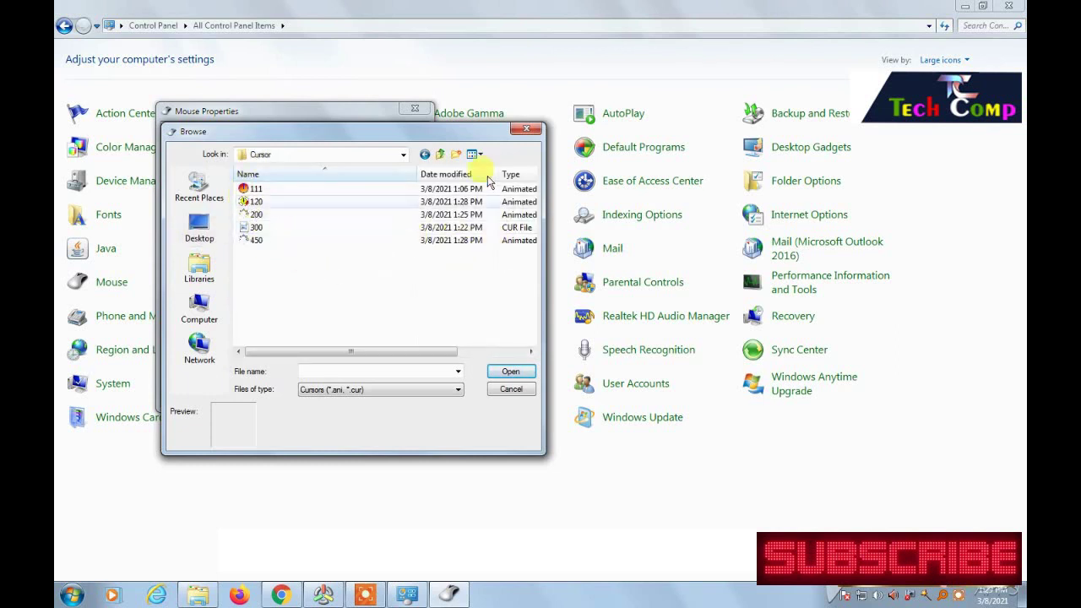
pyautogui.click(480, 154)
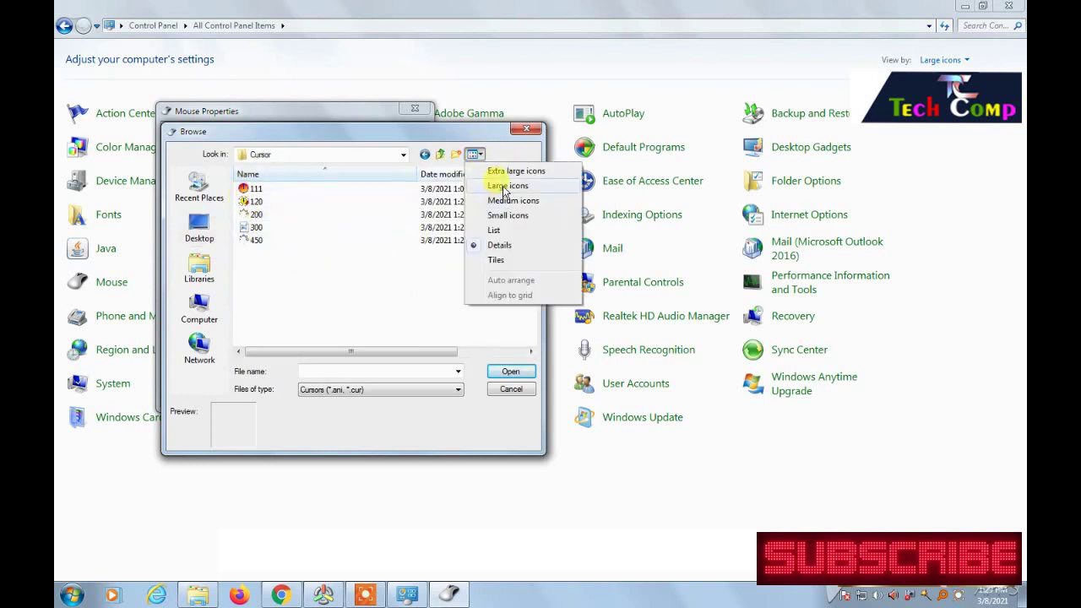
pyautogui.click(504, 186)
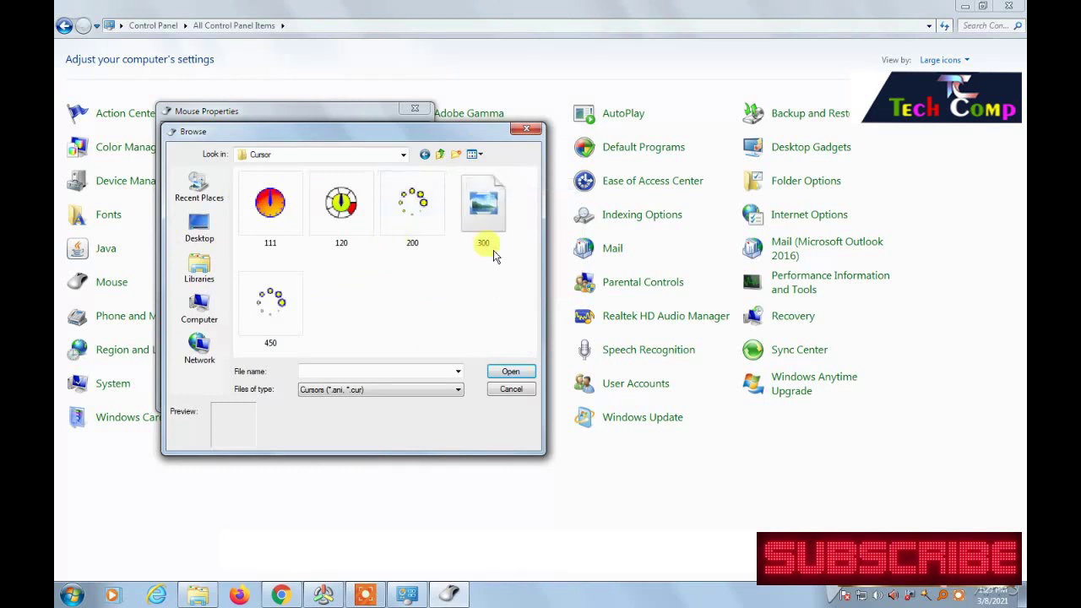
# Load cursor 111 as Normal Select, apply it and close Mouse Properties
pyautogui.rightClick(280, 212)
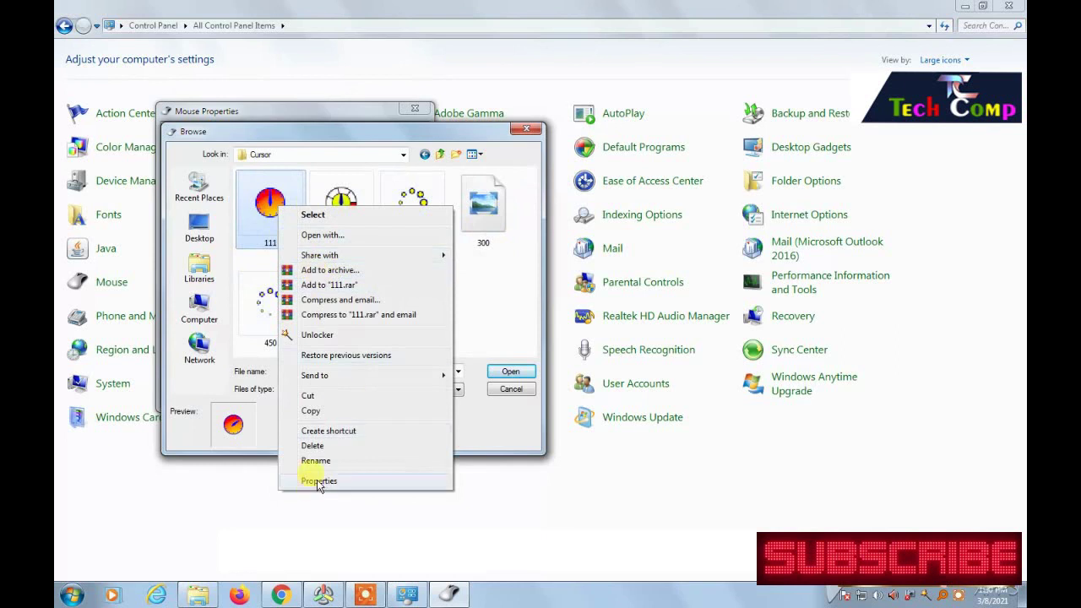
pyautogui.click(250, 211)
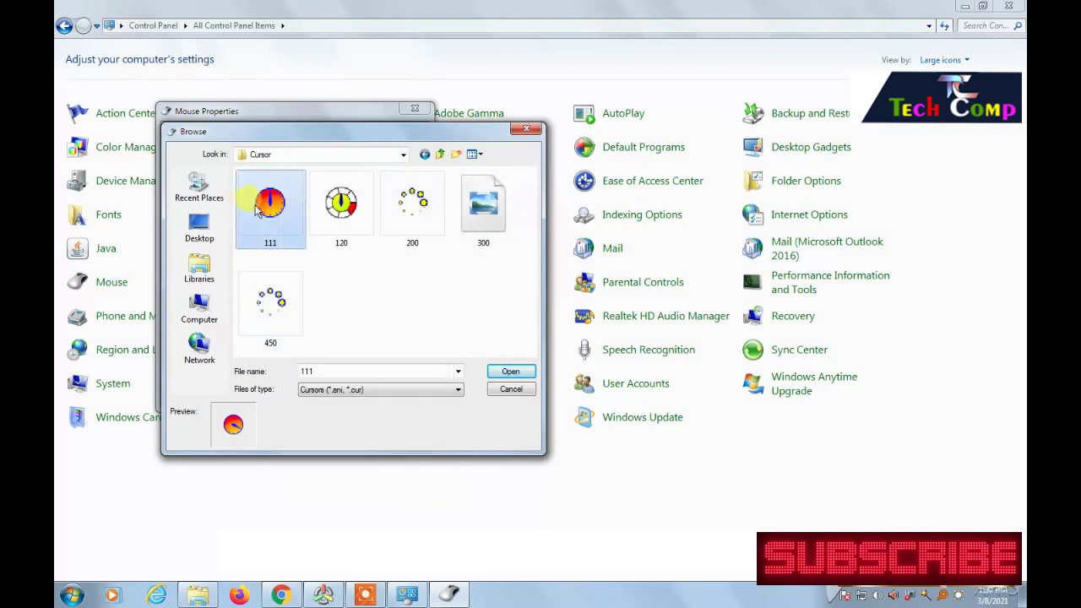
pyautogui.click(510, 372)
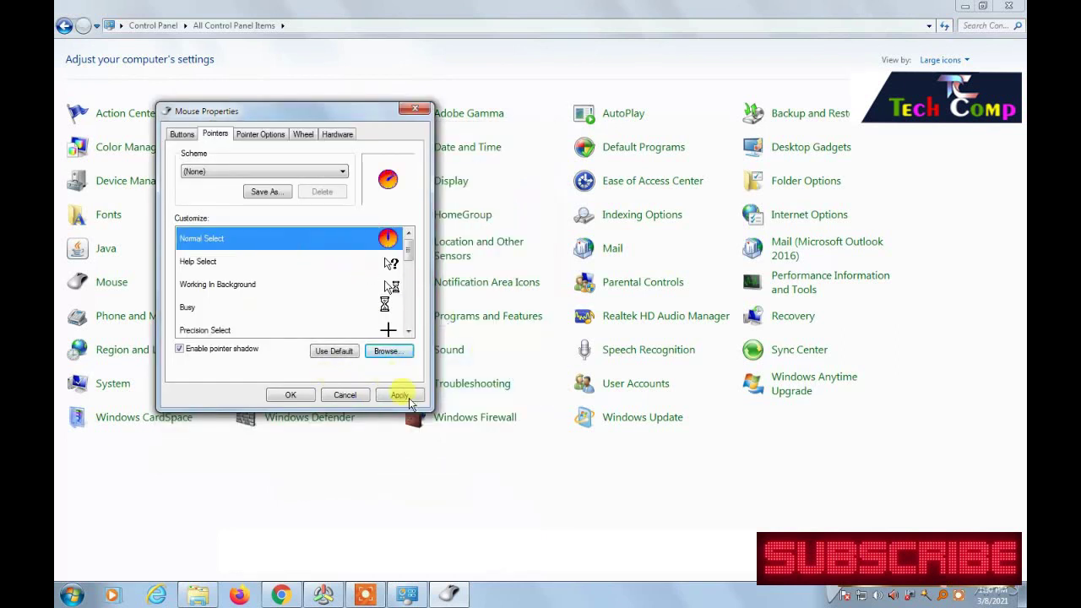
pyautogui.click(399, 394)
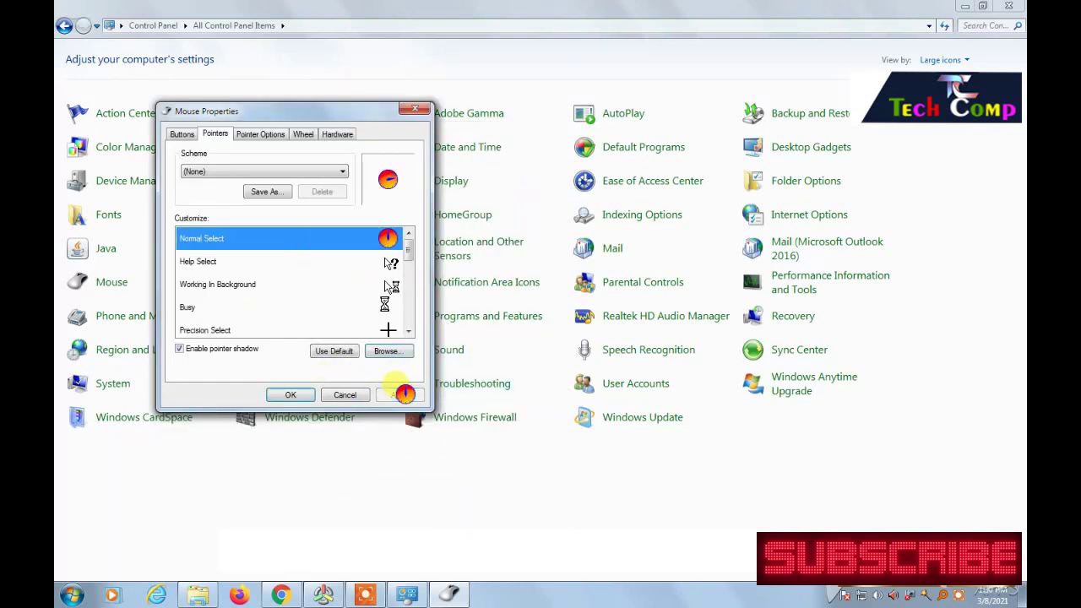
pyautogui.click(293, 394)
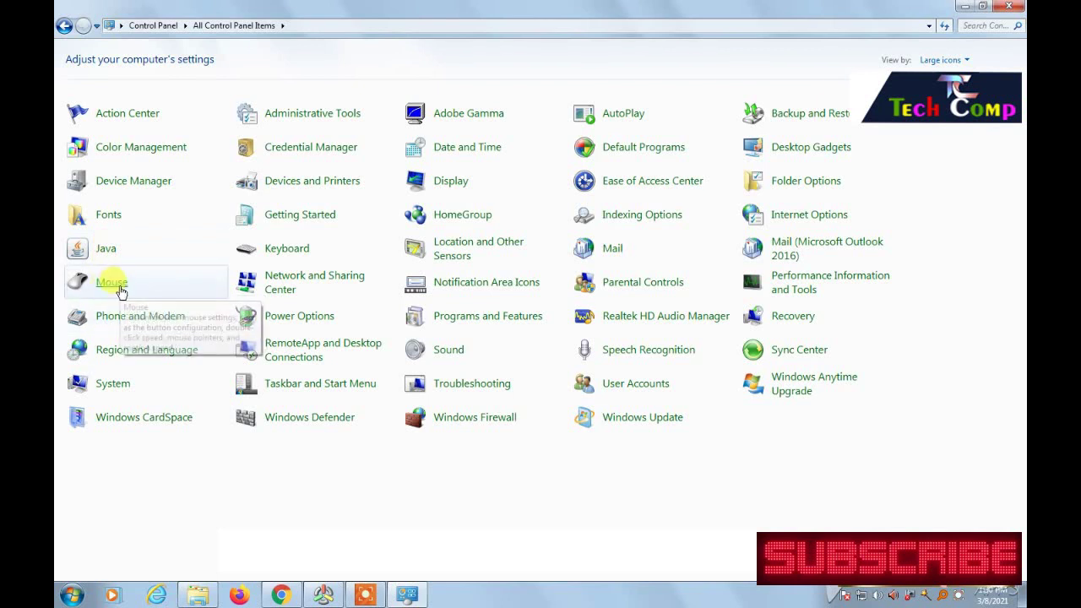
# Set the Desktop's 'unnamed' cursor as Normal Select in Mouse Properties and confirm with OK
pyautogui.click(121, 291)
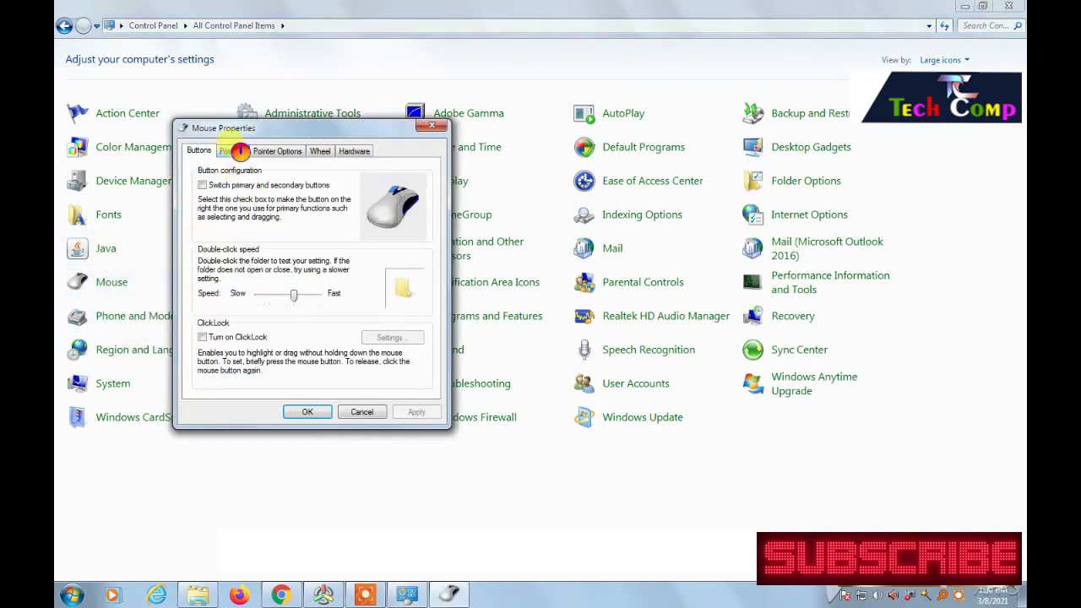
pyautogui.click(235, 152)
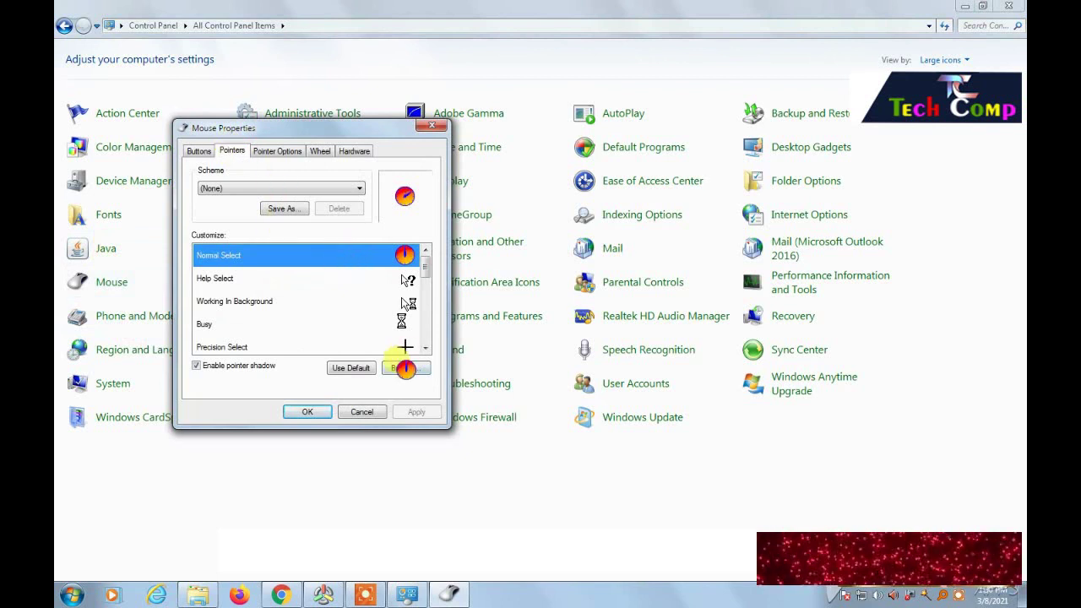
pyautogui.click(407, 369)
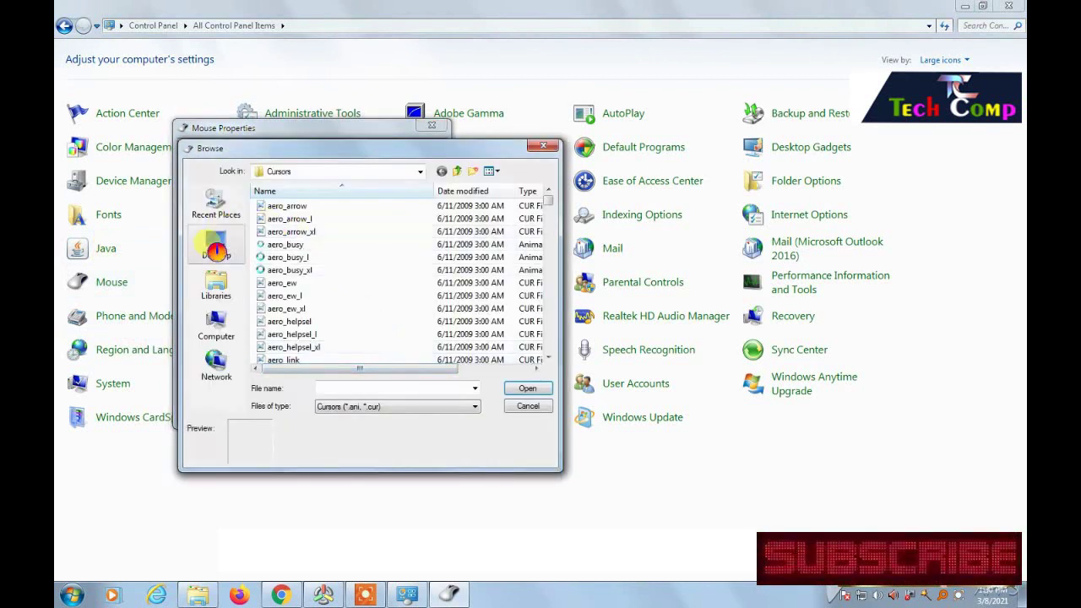
pyautogui.click(217, 250)
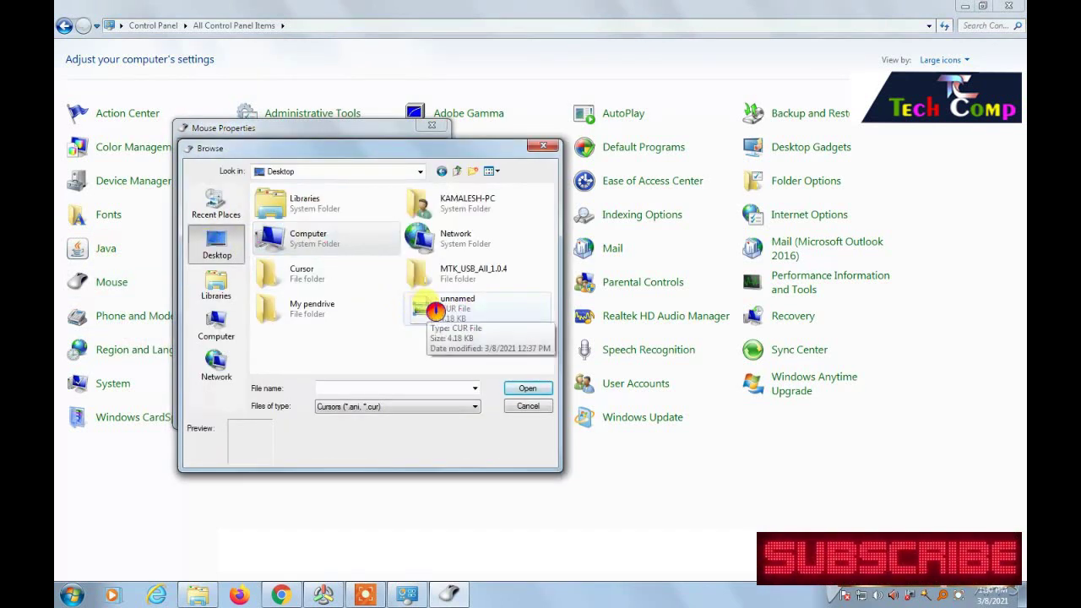
pyautogui.click(434, 310)
pyautogui.click(527, 388)
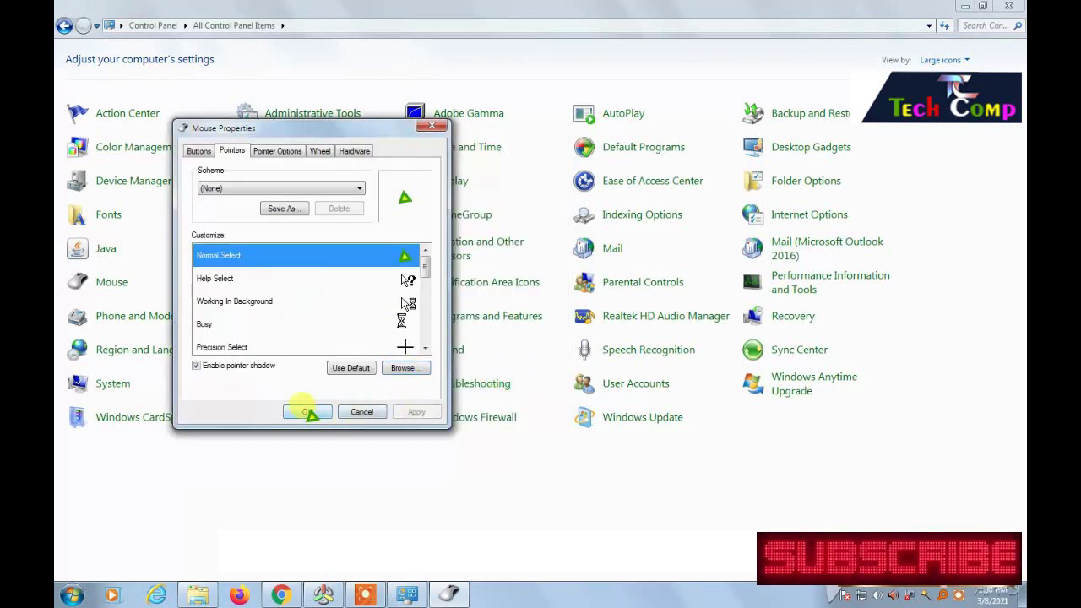
pyautogui.click(306, 411)
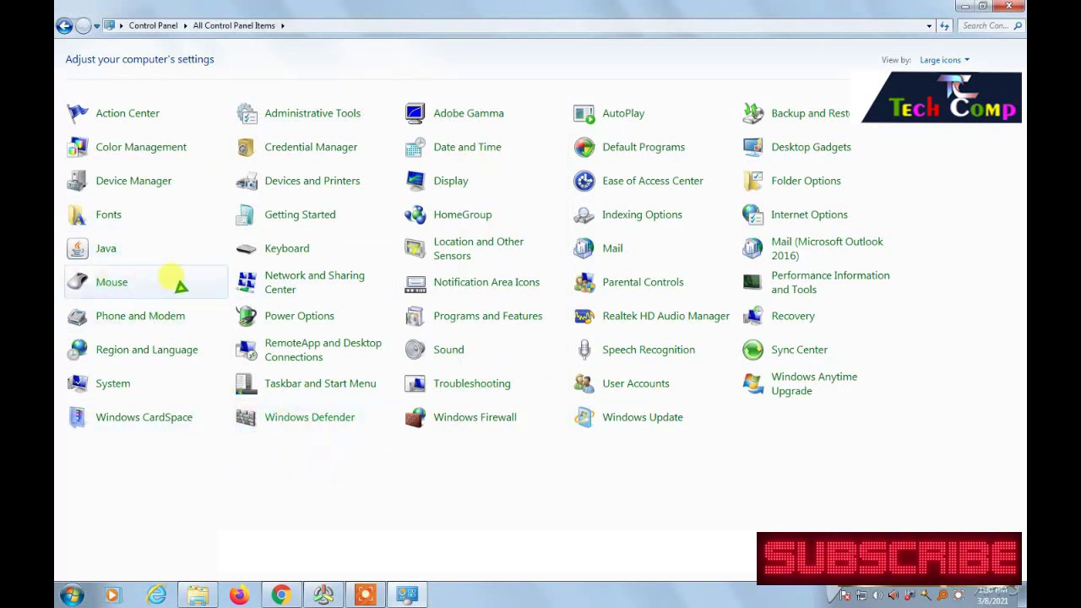
# Set cursor 200 from Desktop\Cursor as Normal Select in Mouse Properties and confirm with OK
pyautogui.click(110, 282)
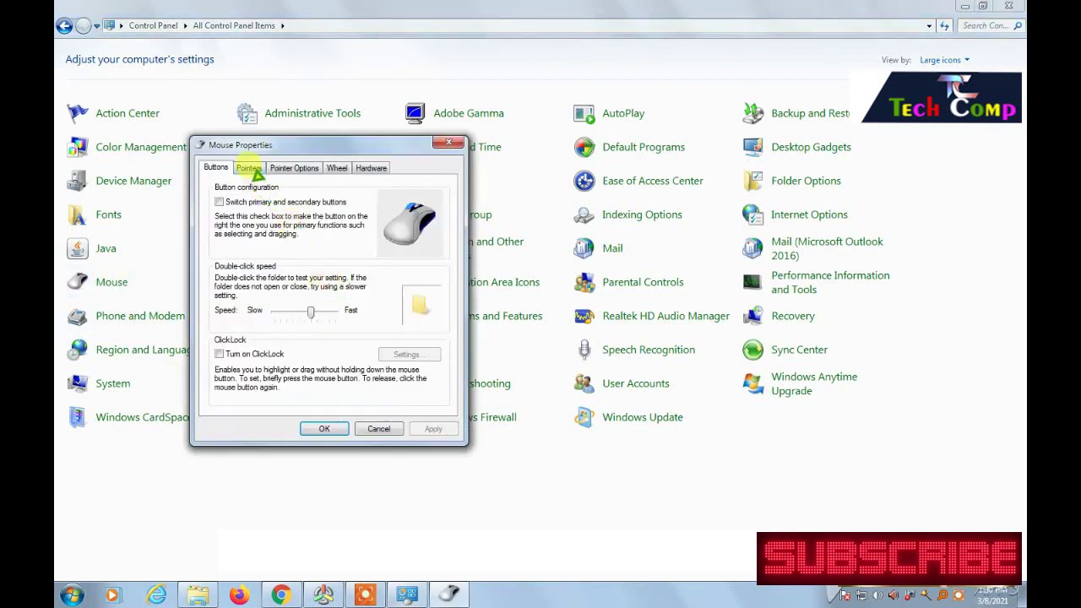
pyautogui.click(249, 168)
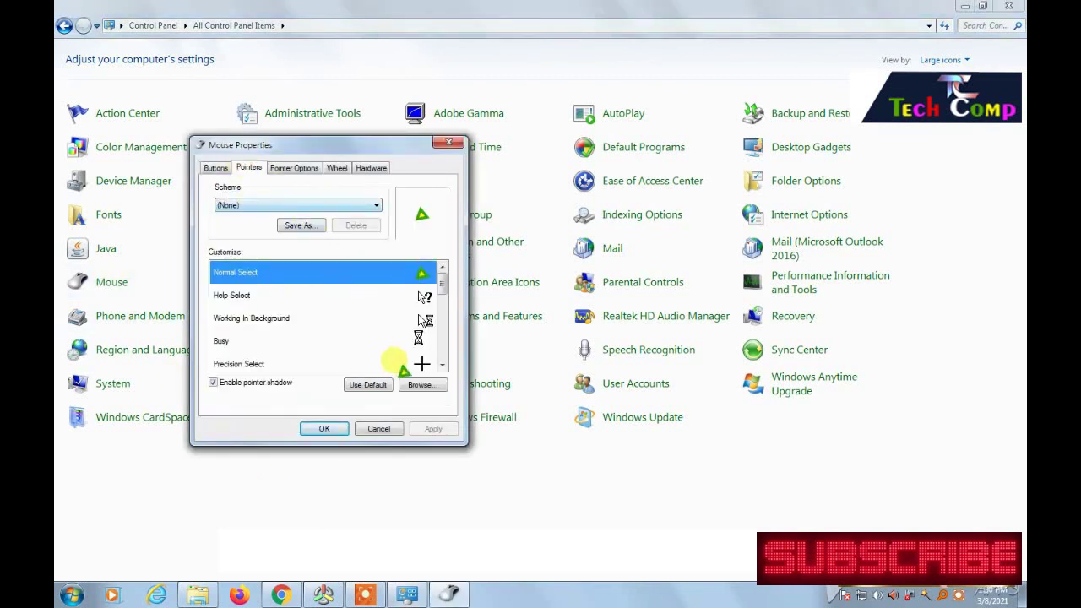
pyautogui.click(422, 387)
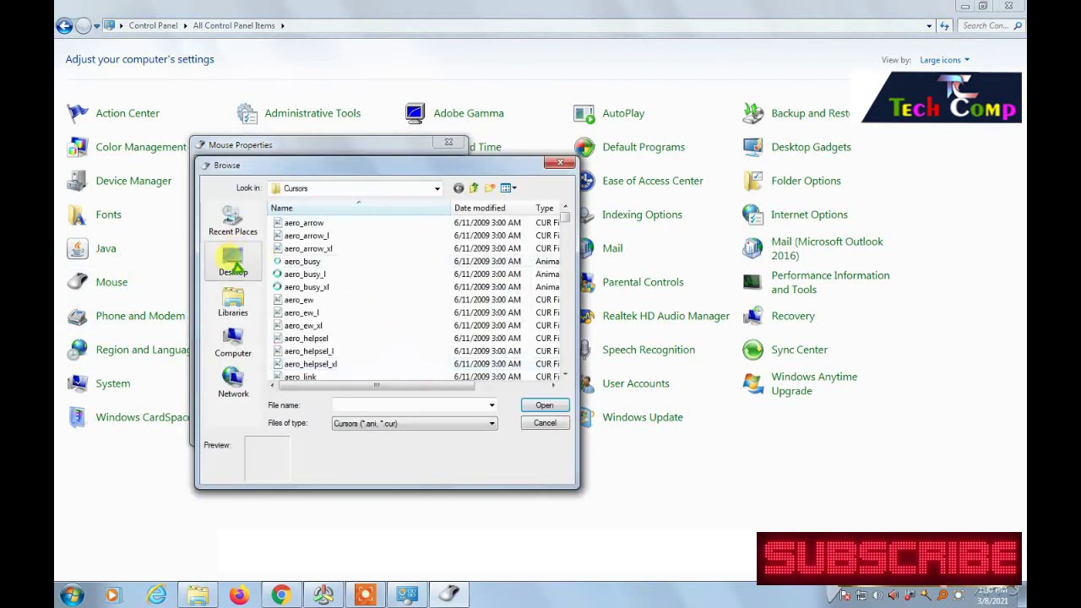
pyautogui.click(233, 260)
pyautogui.doubleClick(318, 287)
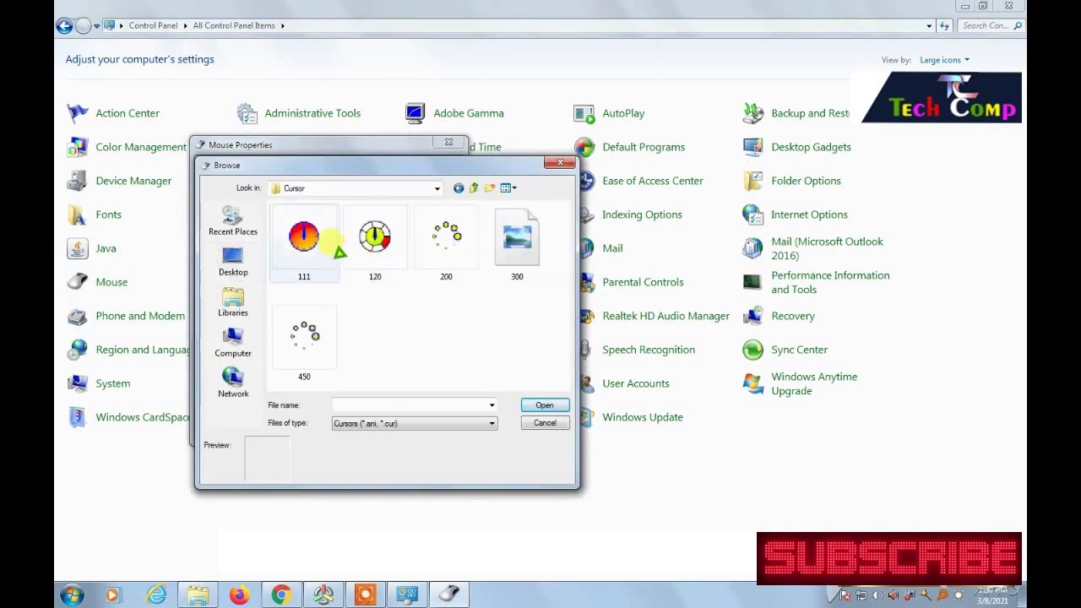
pyautogui.click(444, 289)
pyautogui.click(544, 406)
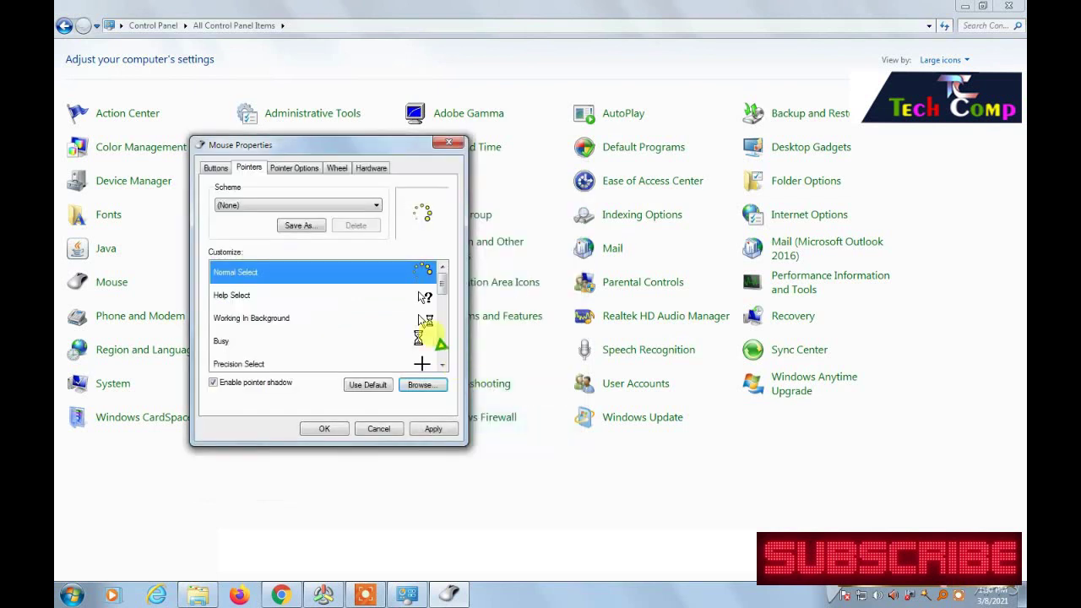
pyautogui.click(321, 429)
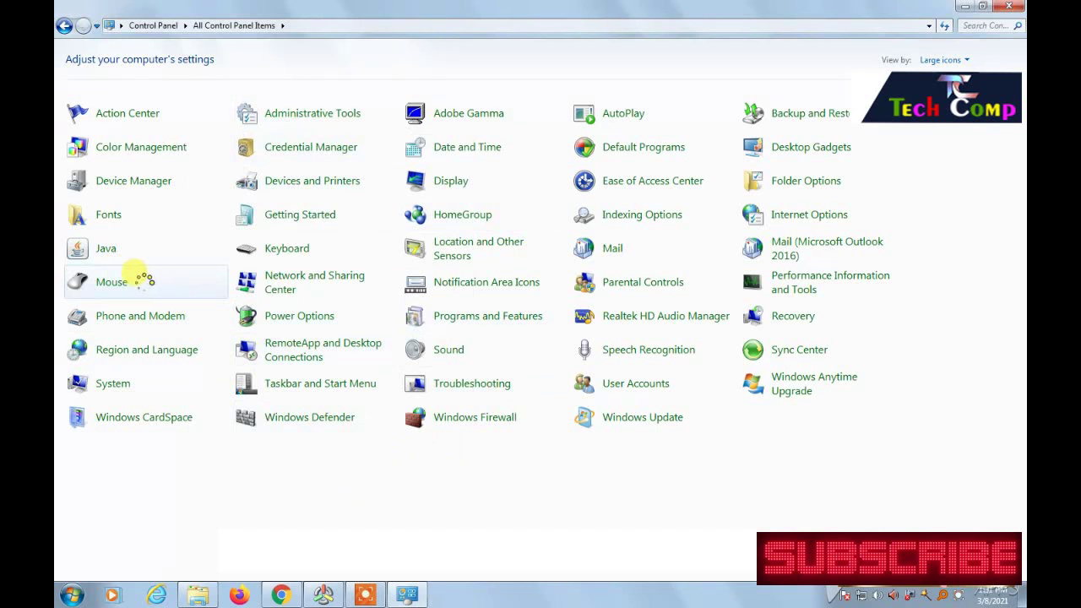
# Set cursor 120 from Desktop\Cursor as Normal Select in Mouse Properties and confirm with OK
pyautogui.click(137, 275)
pyautogui.click(128, 48)
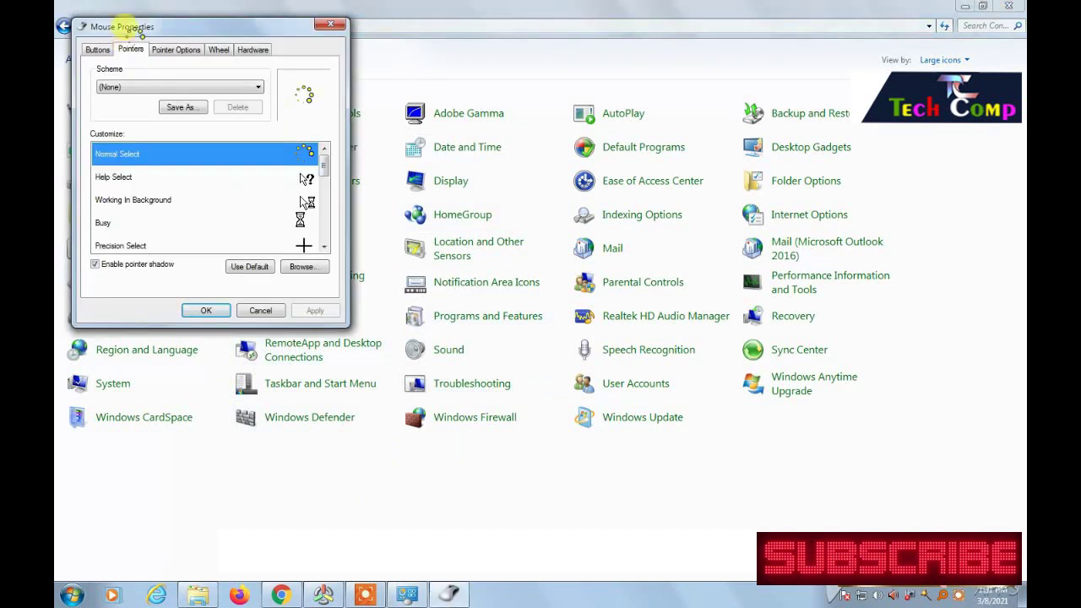
pyautogui.click(302, 265)
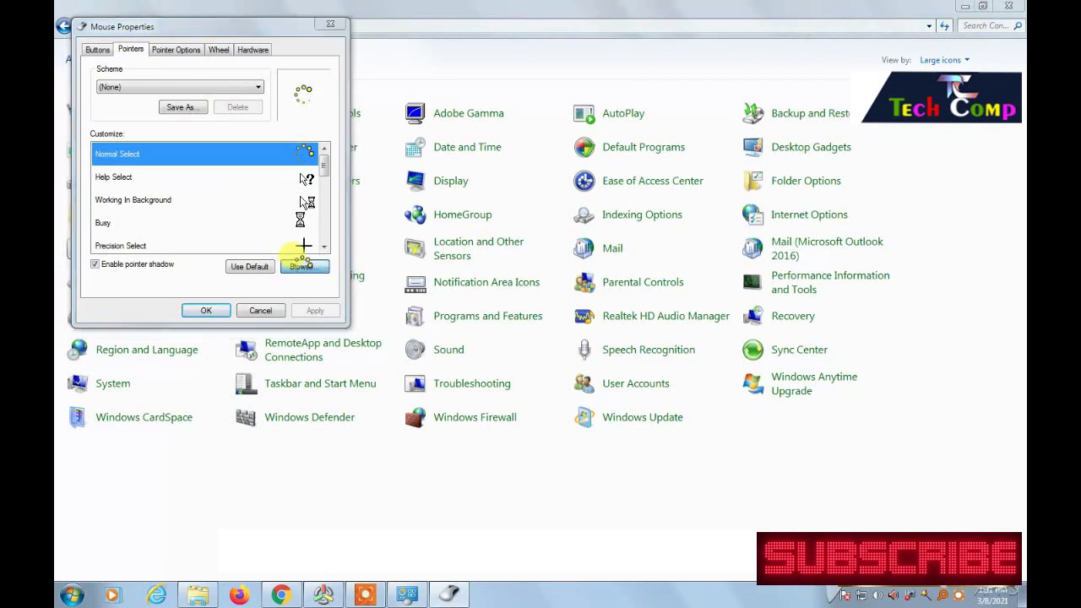
pyautogui.click(115, 142)
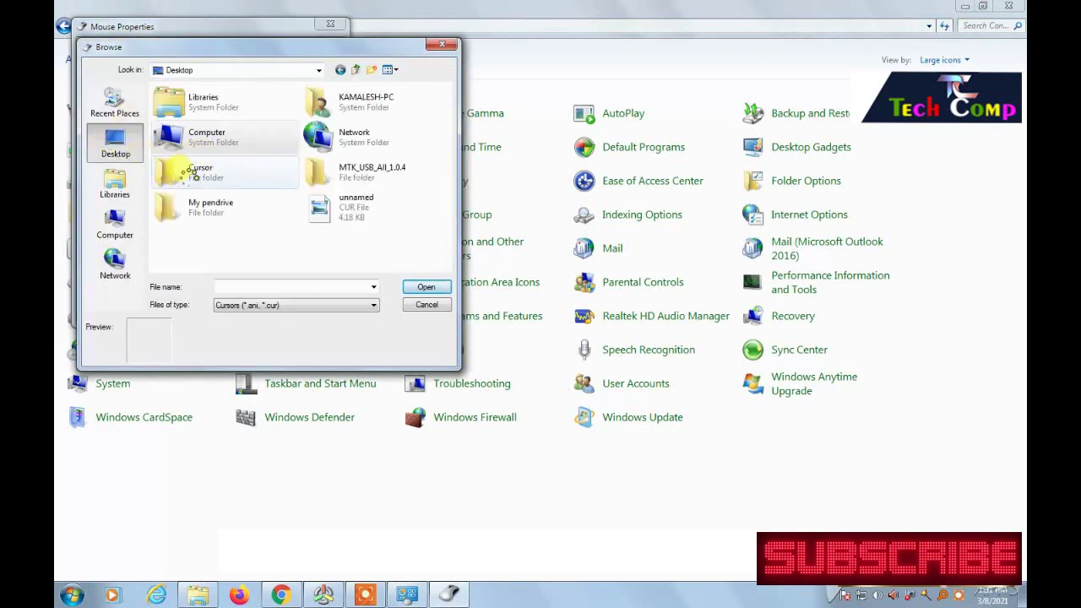
pyautogui.doubleClick(201, 169)
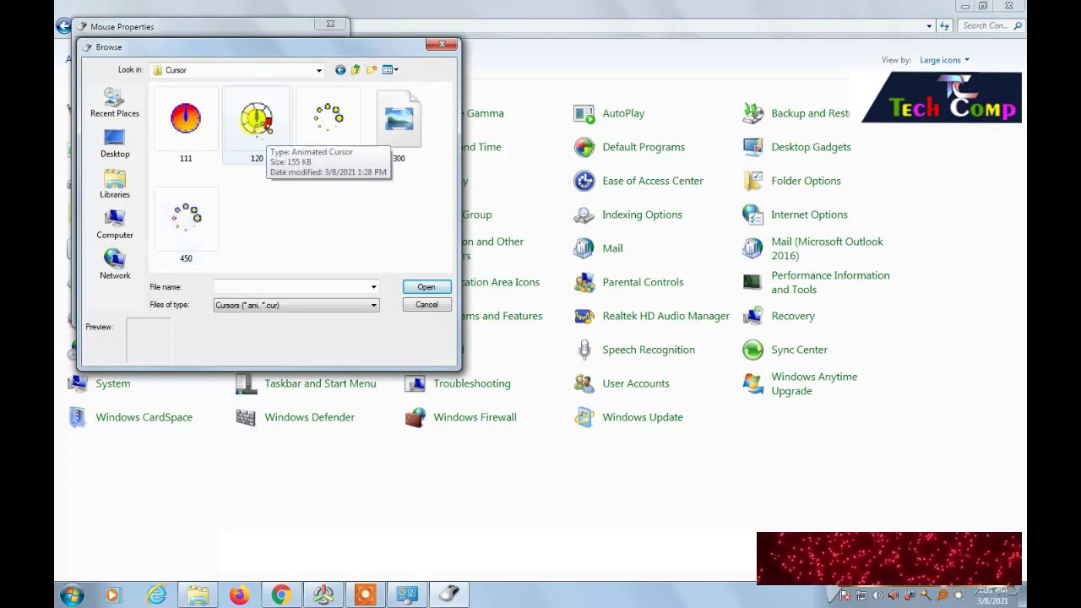
pyautogui.click(256, 122)
pyautogui.click(426, 287)
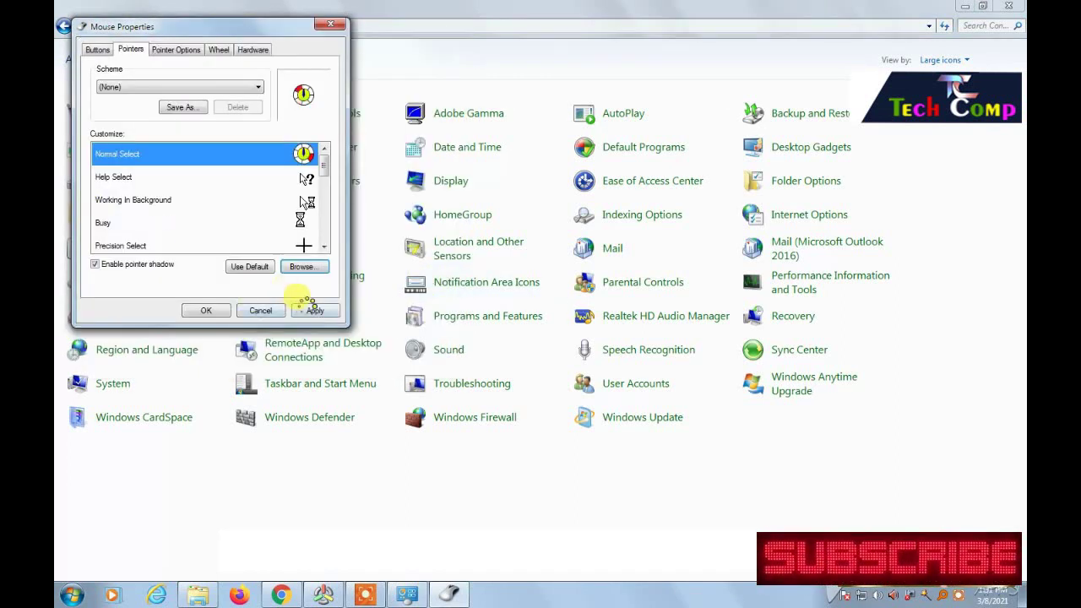
pyautogui.click(207, 309)
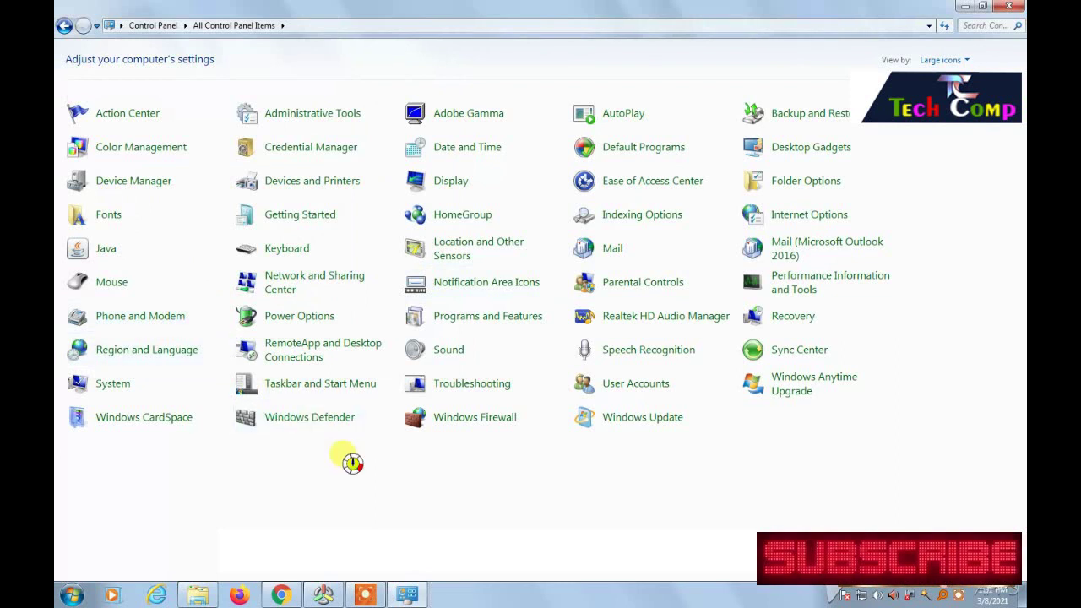